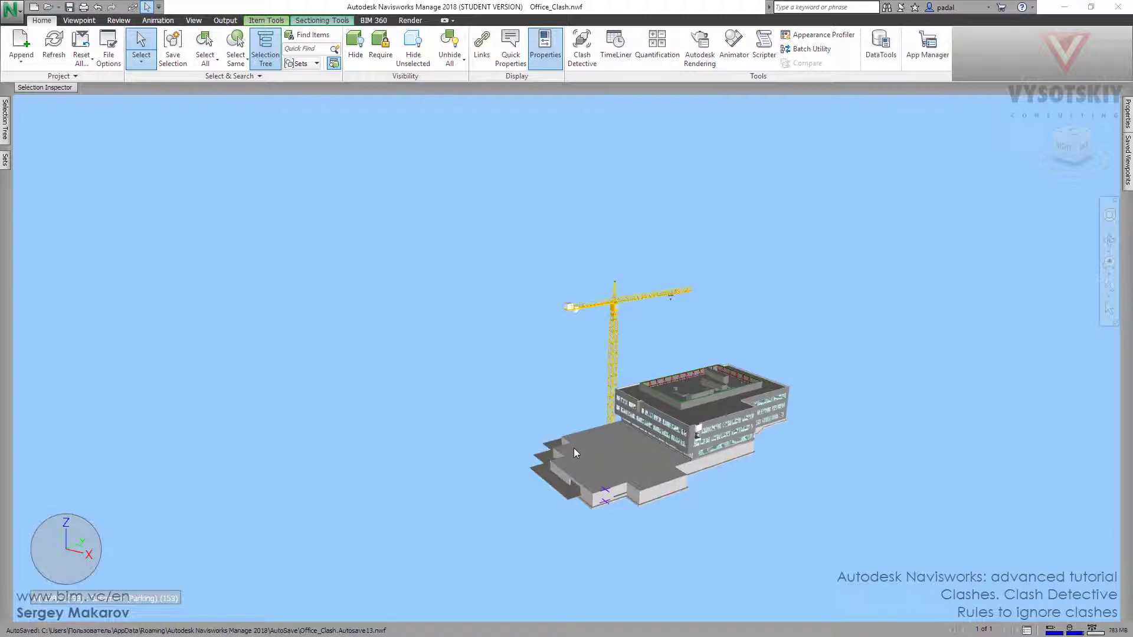
- Isolate the structural model VC_2017_Trapelo_STR.nwc by hiding all other models, and clear the selection
{"action": "mouse_move", "coordinate": [588, 455]}
{"action": "middle_mouse_down", "text": "shift"}
{"action": "mouse_move", "coordinate": [724, 459]}
{"action": "mouse_move", "coordinate": [587, 407]}
{"action": "middle_mouse_up", "text": "shift"}
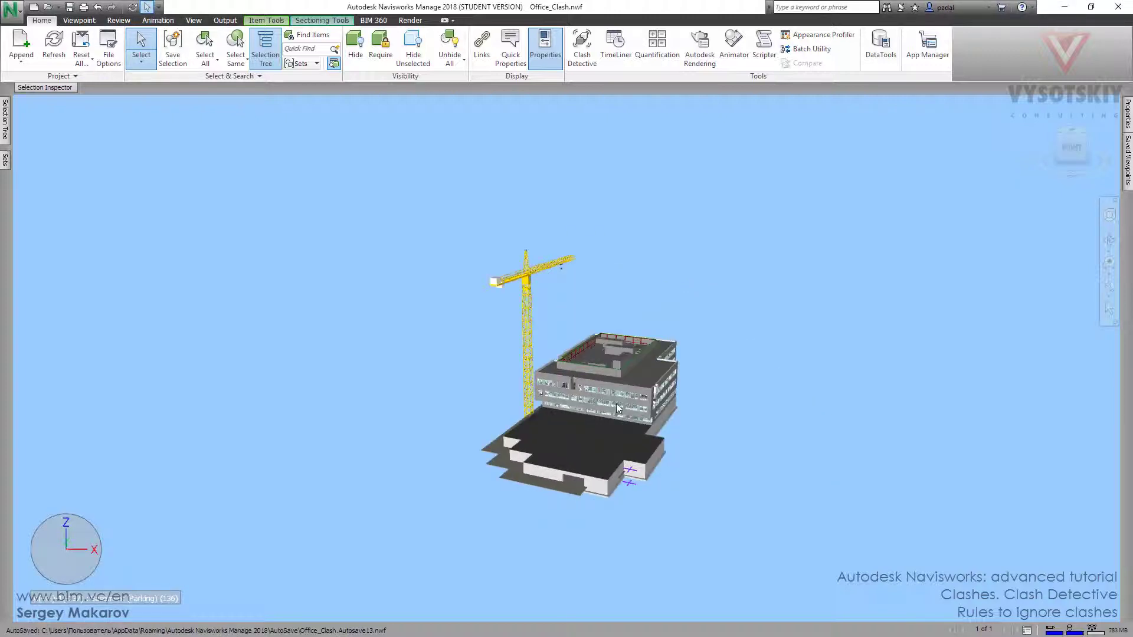
{"action": "scroll", "coordinate": [631, 407], "scroll_direction": "up", "scroll_amount": 2}
{"action": "scroll", "coordinate": [595, 392], "scroll_direction": "up", "scroll_amount": 4}
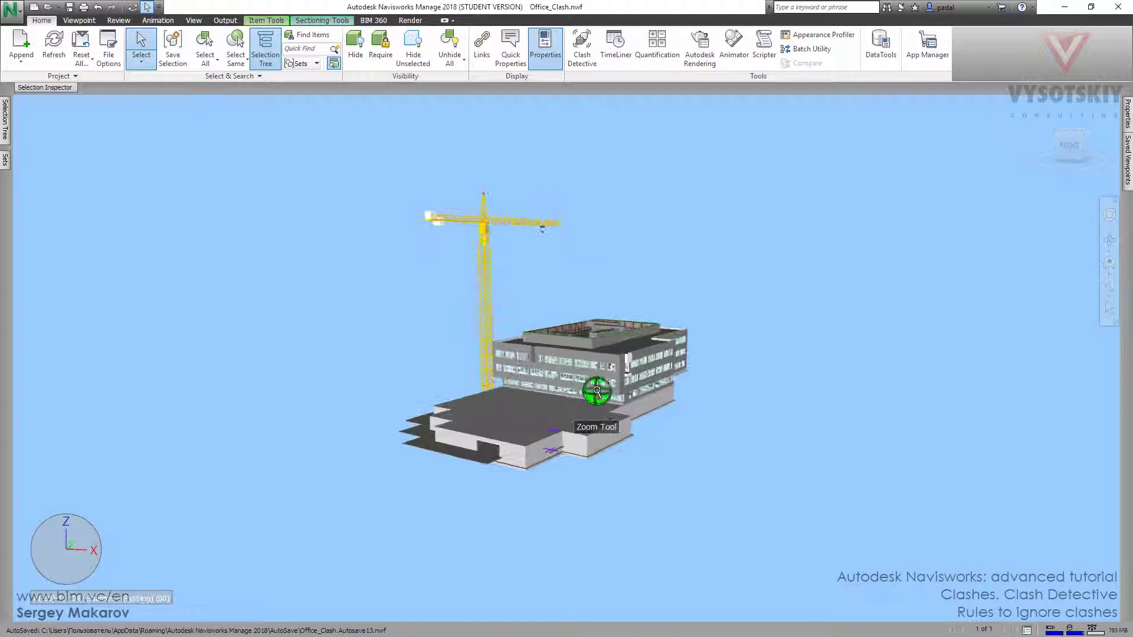
{"action": "scroll", "coordinate": [600, 387], "scroll_direction": "up", "scroll_amount": 3}
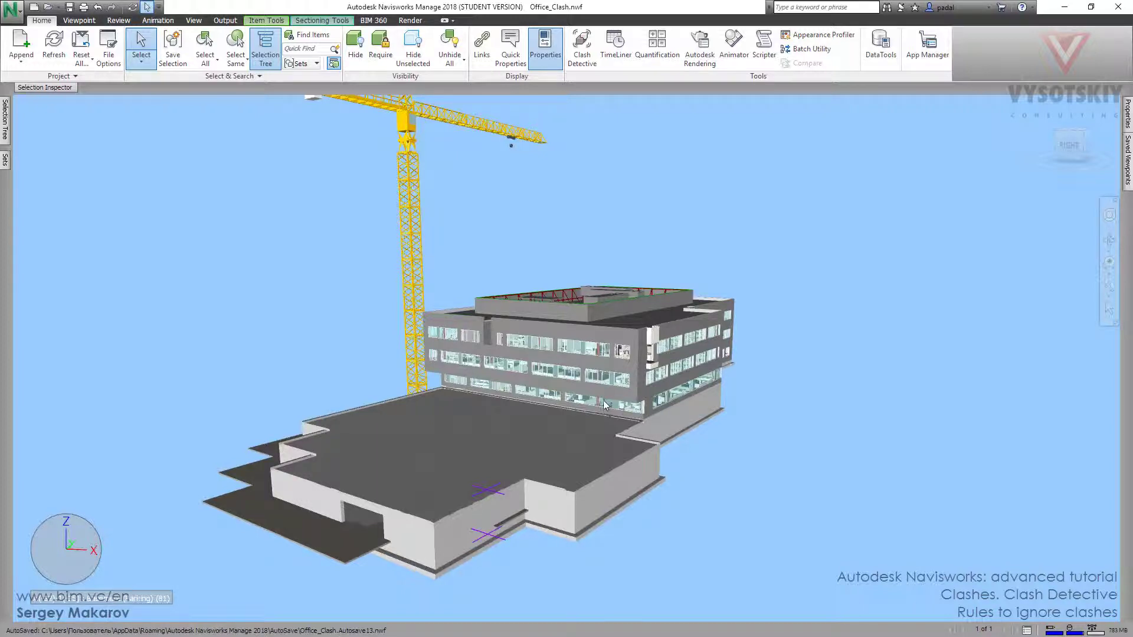
{"action": "mouse_move", "coordinate": [6, 118]}
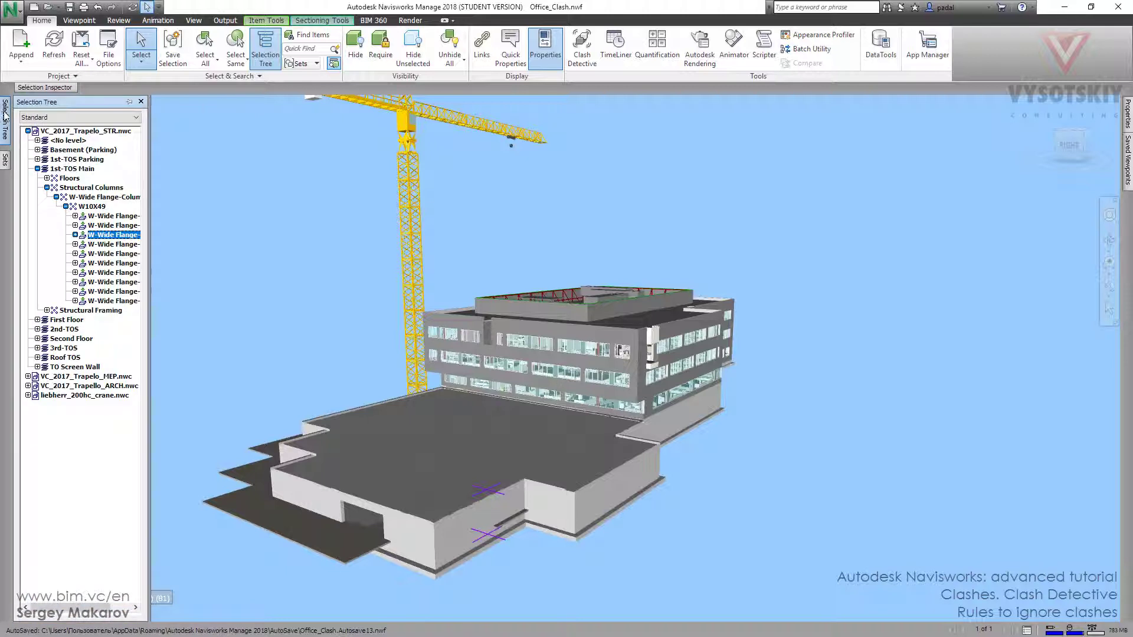
{"action": "left_click", "coordinate": [72, 132]}
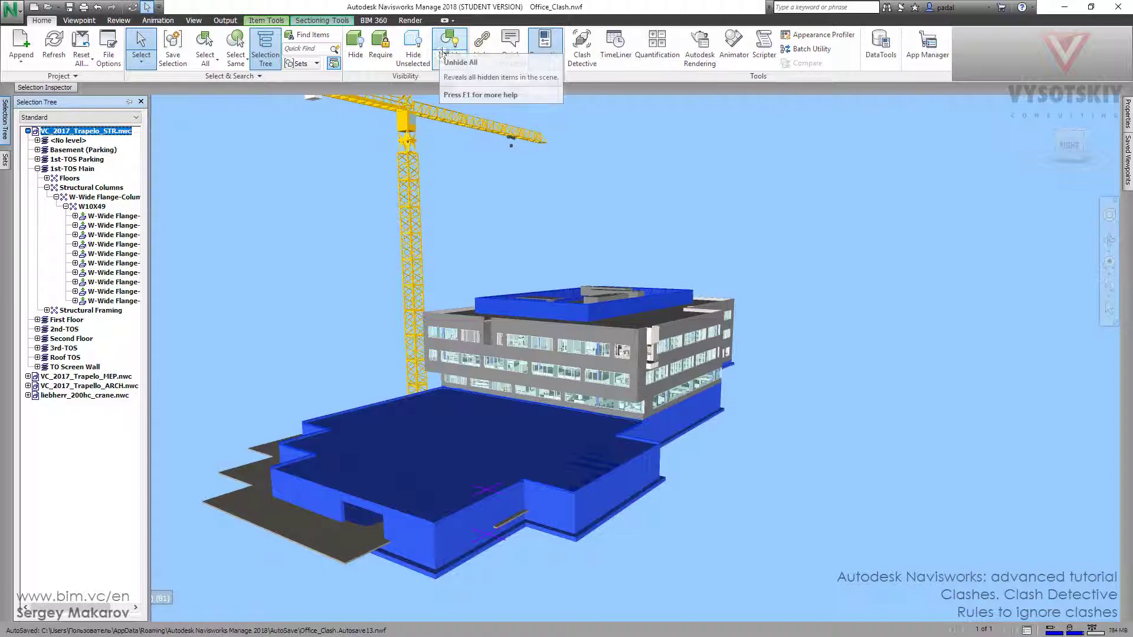
{"action": "left_click", "coordinate": [413, 48]}
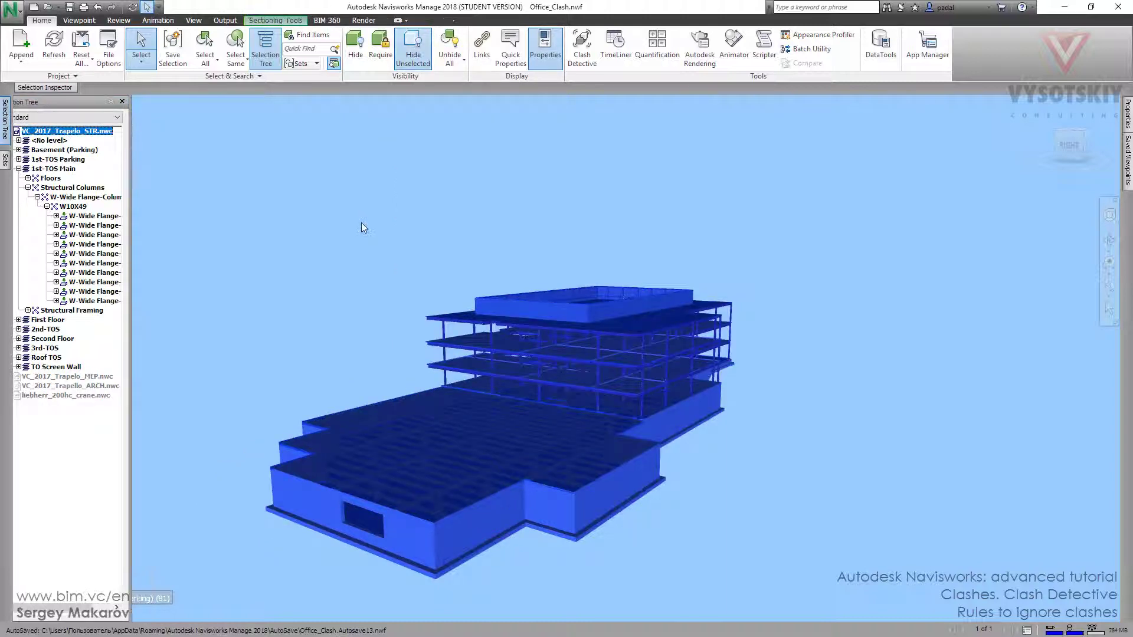
{"action": "key", "text": "Escape"}
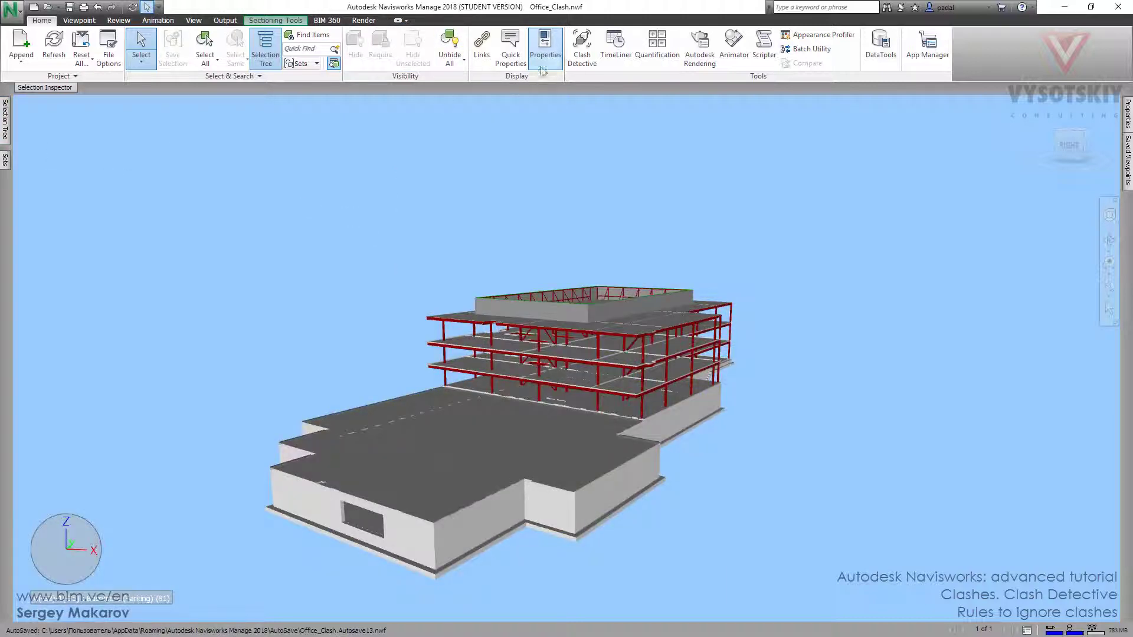
- Add a clash test that checks VC_2017_Trapelo_STR.nwc against itself, run it and browse the results
{"action": "left_click", "coordinate": [581, 47]}
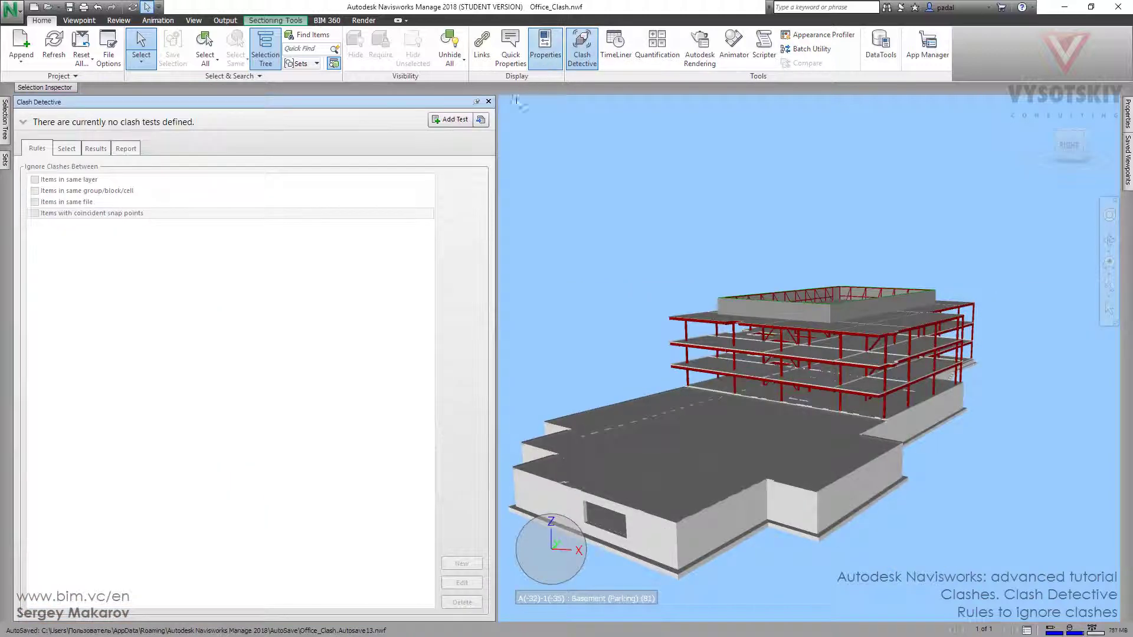
{"action": "left_click", "coordinate": [455, 120]}
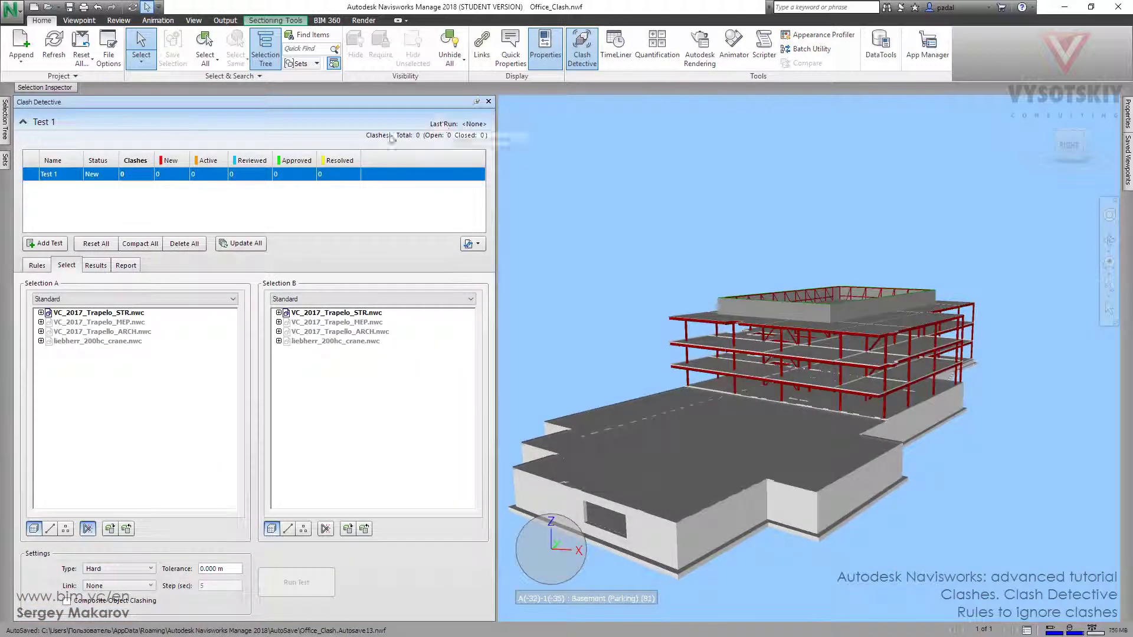
{"action": "left_click", "coordinate": [112, 314]}
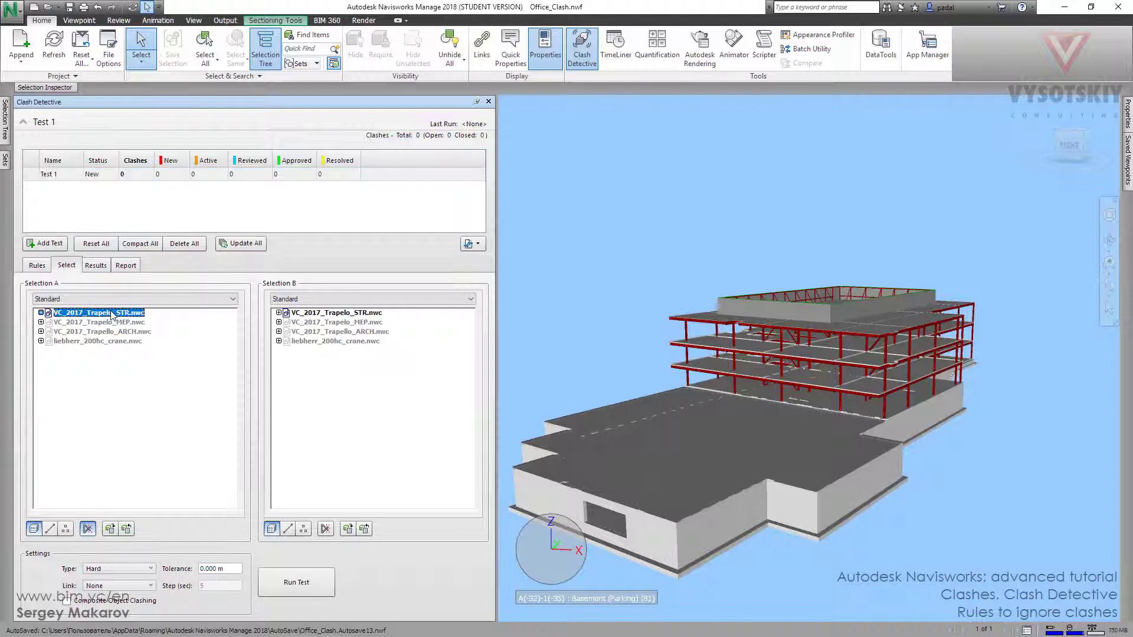
{"action": "left_click", "coordinate": [88, 529]}
{"action": "left_click", "coordinate": [296, 582]}
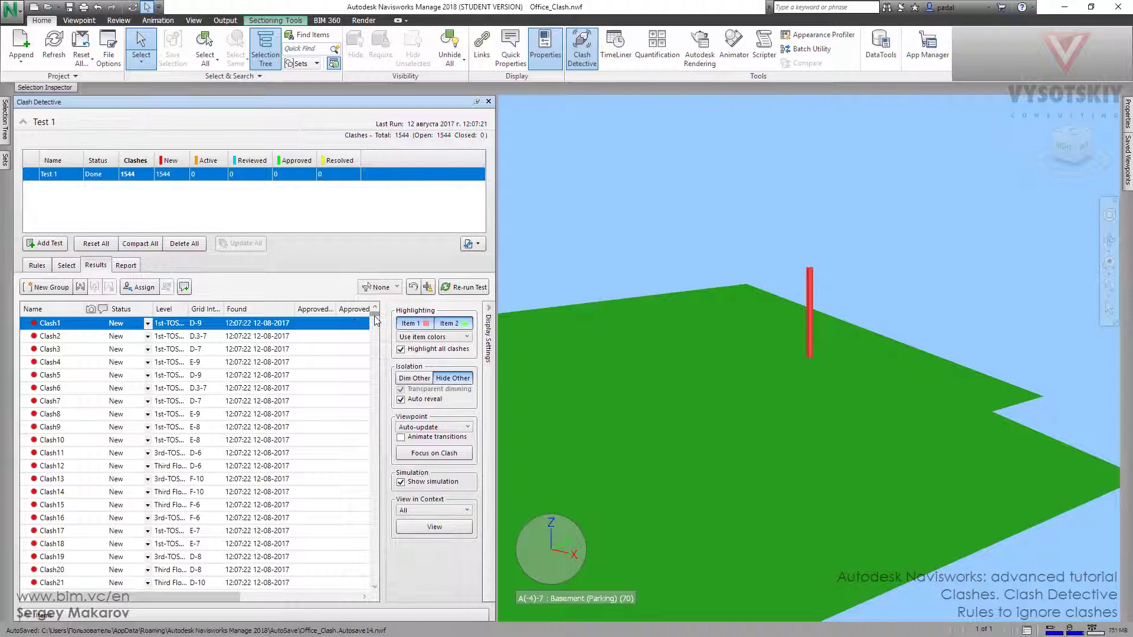
{"action": "left_click_drag", "start_coordinate": [374, 319], "coordinate": [367, 595]}
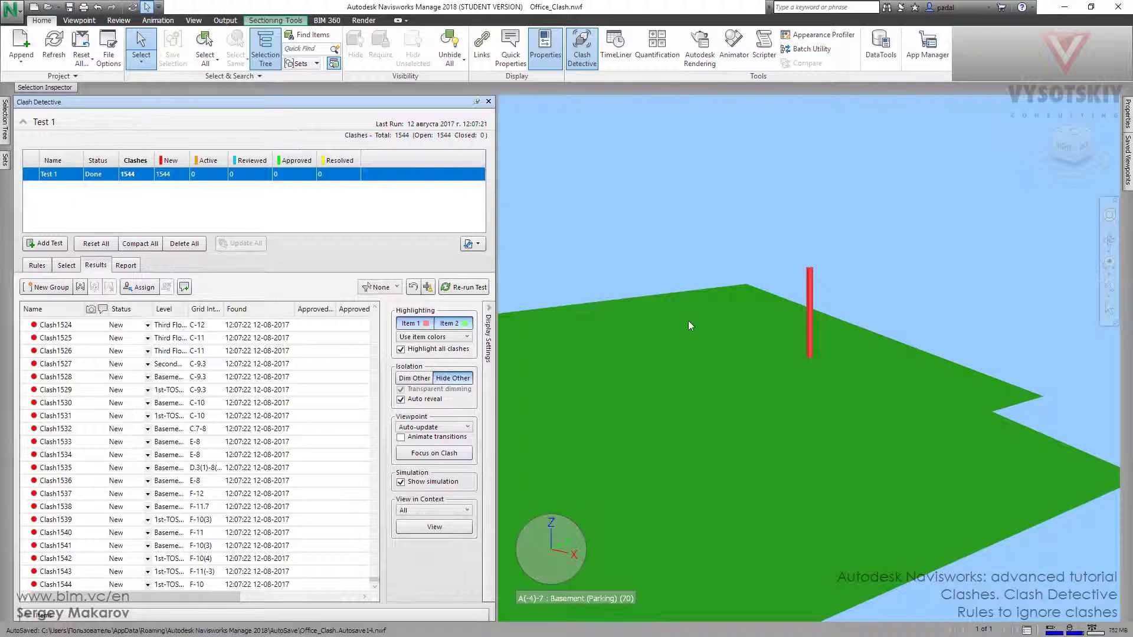
- Make Test 1 ignore clashes between items in the same layer and rerun it
{"action": "mouse_move", "coordinate": [4, 121]}
{"action": "left_click", "coordinate": [37, 266]}
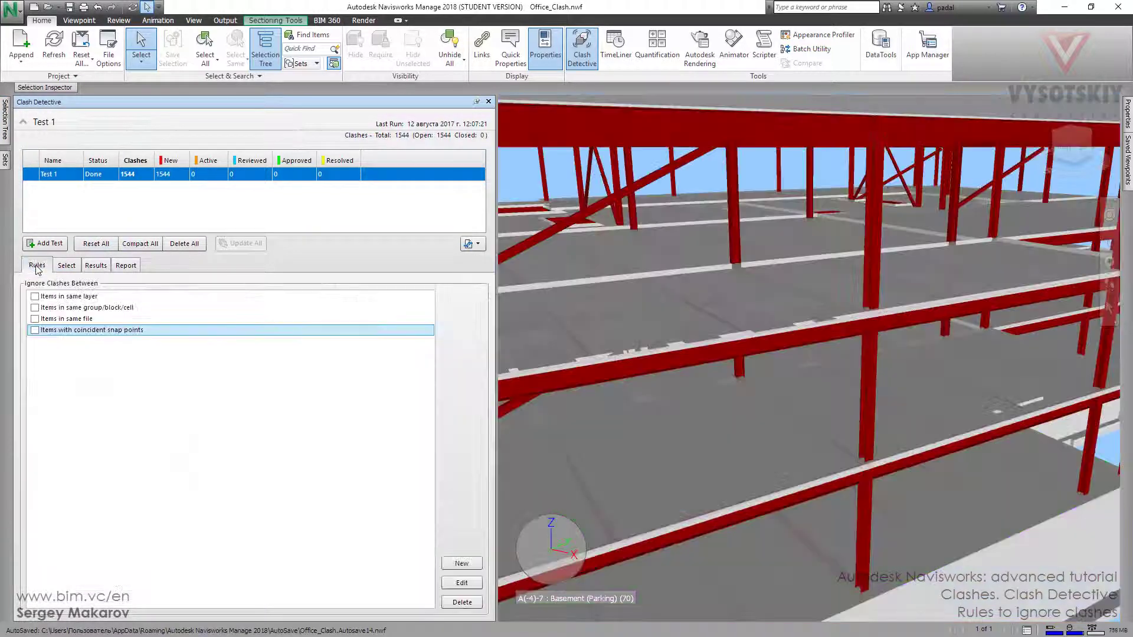
{"action": "left_click", "coordinate": [35, 297]}
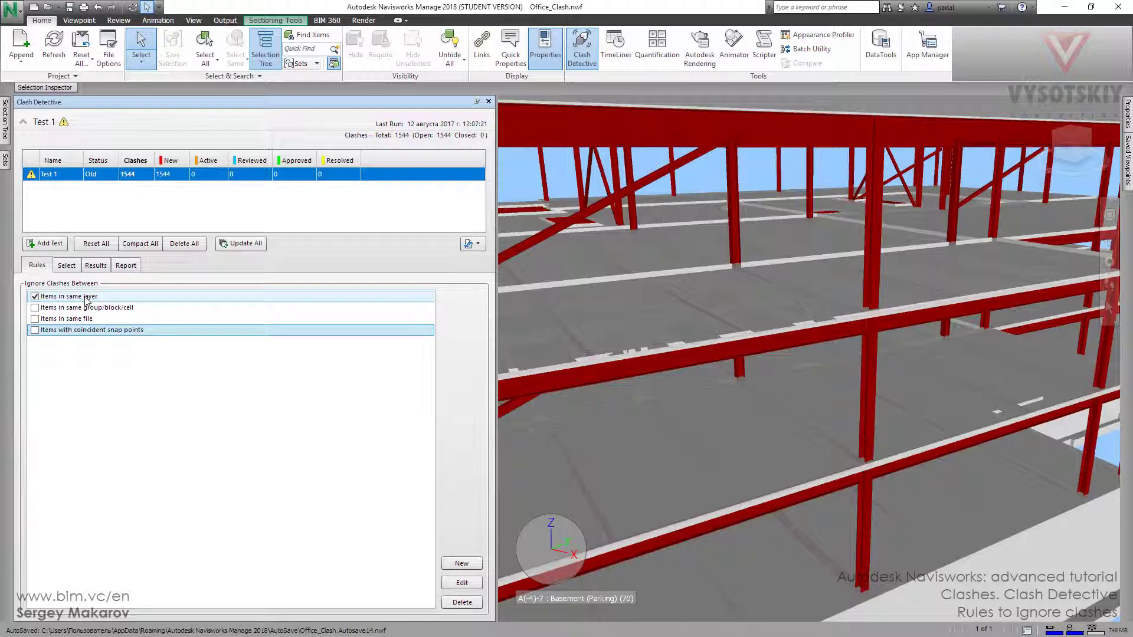
{"action": "right_click", "coordinate": [75, 174]}
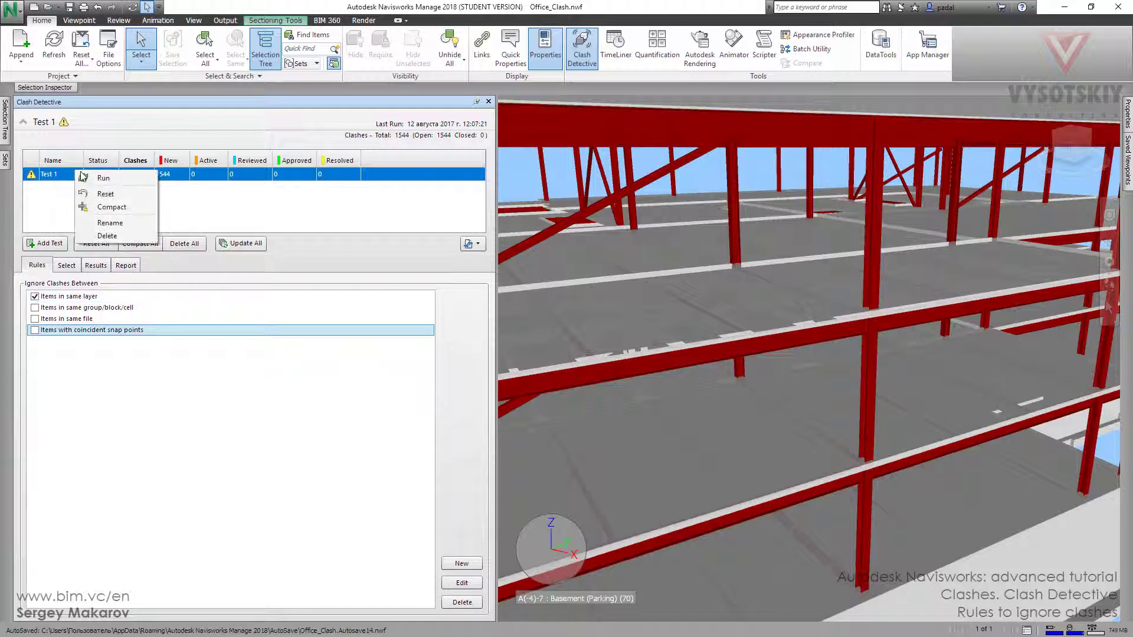
{"action": "left_click", "coordinate": [101, 177]}
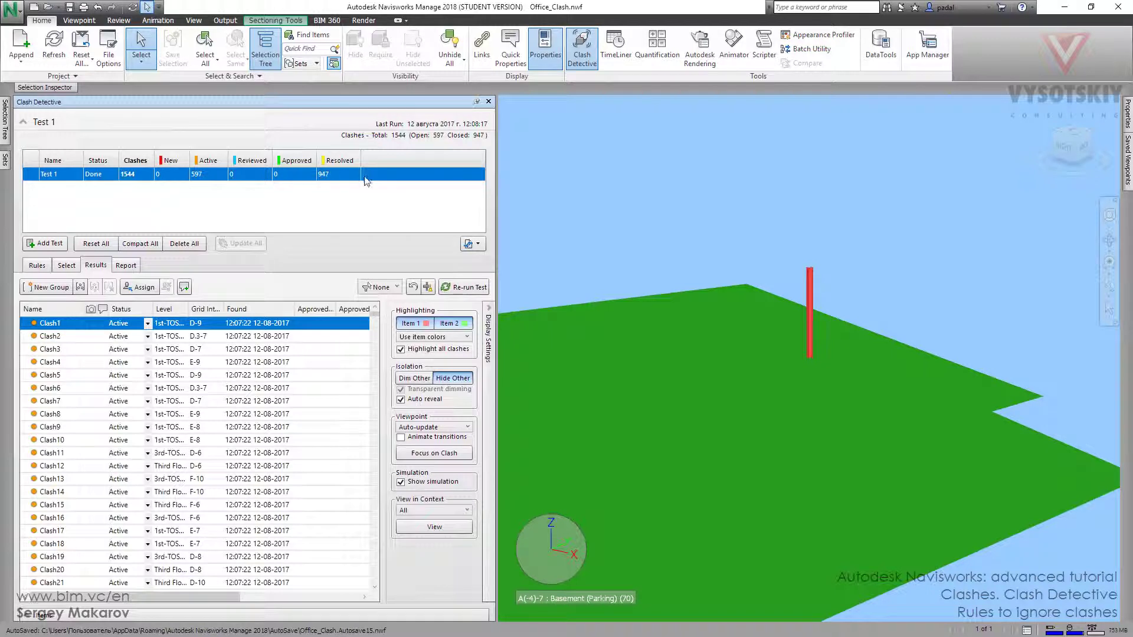
- Examine the resolved clashes at the end of the results, viewing Clash1542 and Clash1538 in the model
{"action": "left_click_drag", "start_coordinate": [374, 316], "coordinate": [373, 580]}
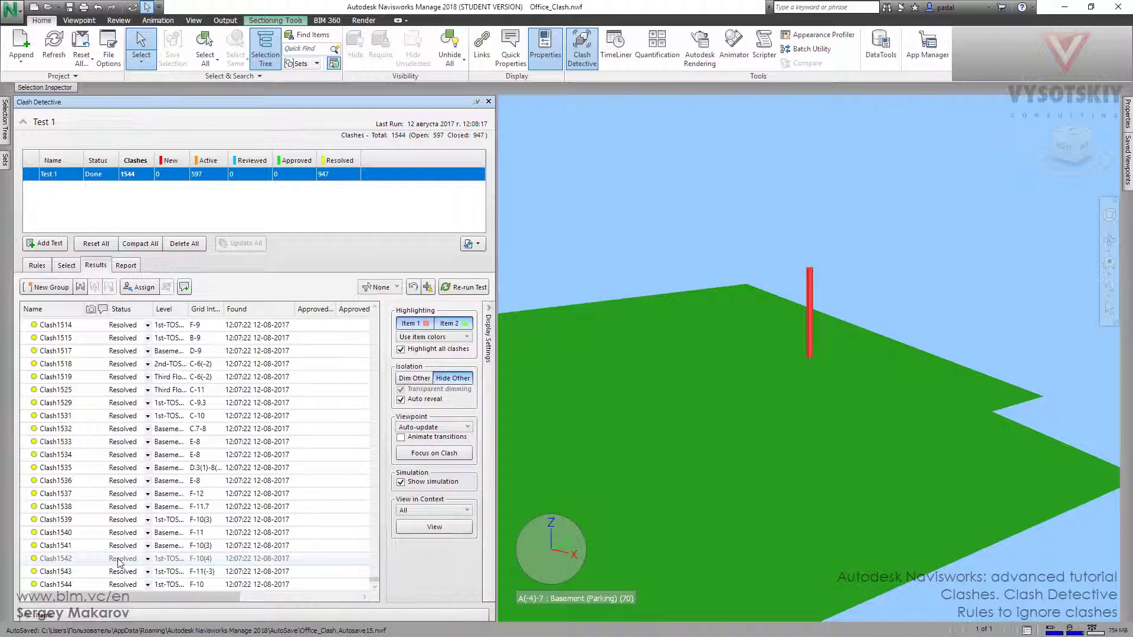
{"action": "left_click", "coordinate": [80, 562]}
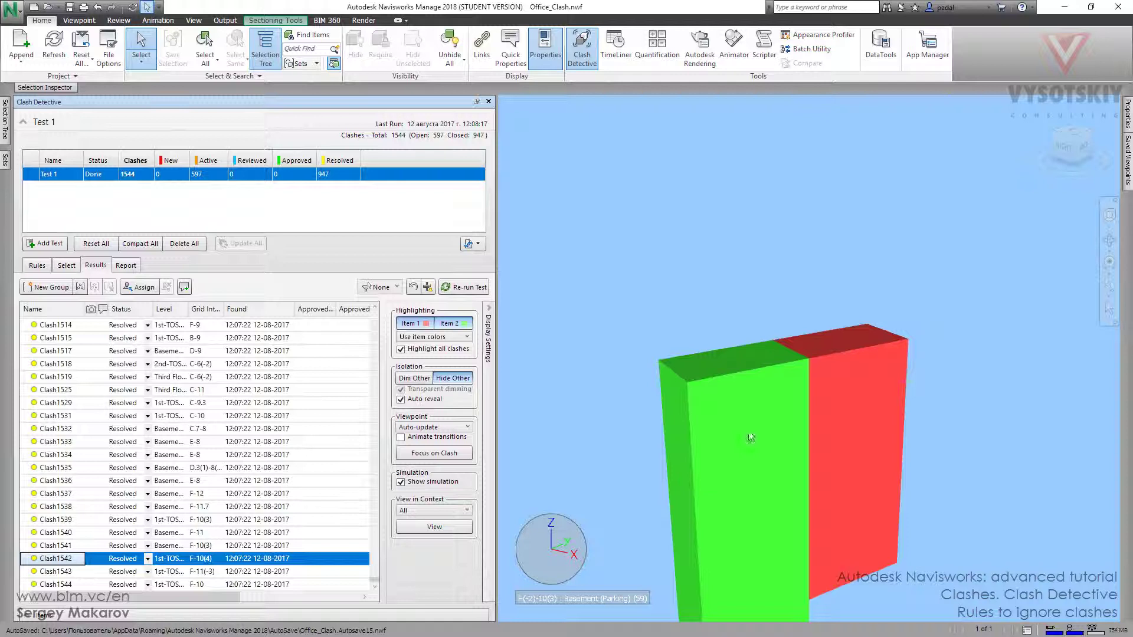
{"action": "left_click", "coordinate": [82, 507]}
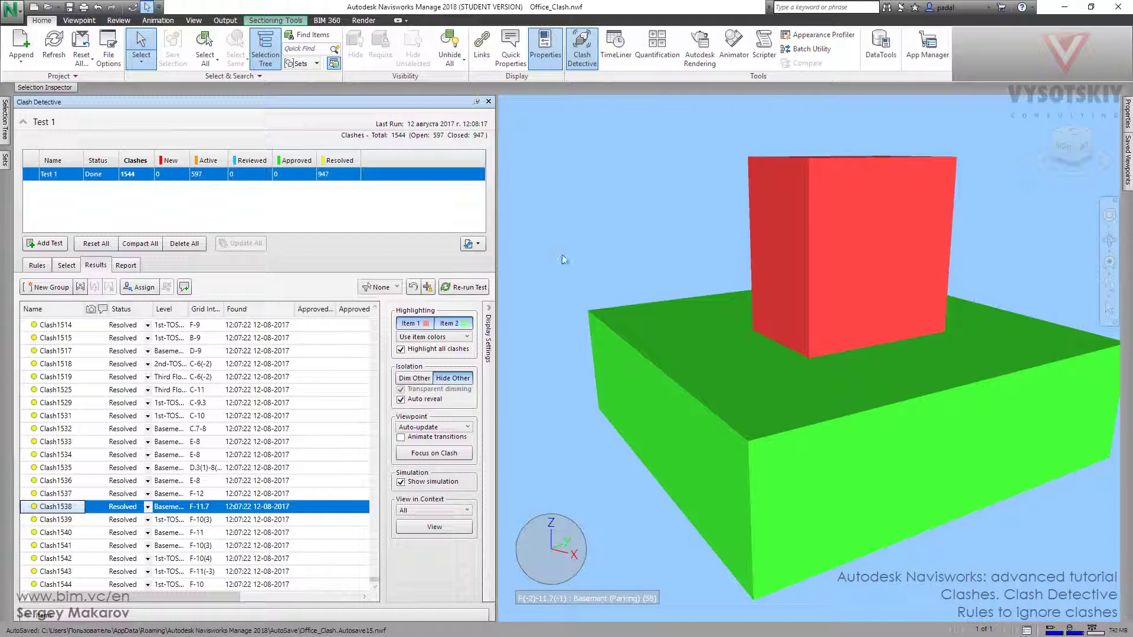
- Examine the rule templates available for a new ignore-clash rule without creating one
{"action": "left_click", "coordinate": [37, 266]}
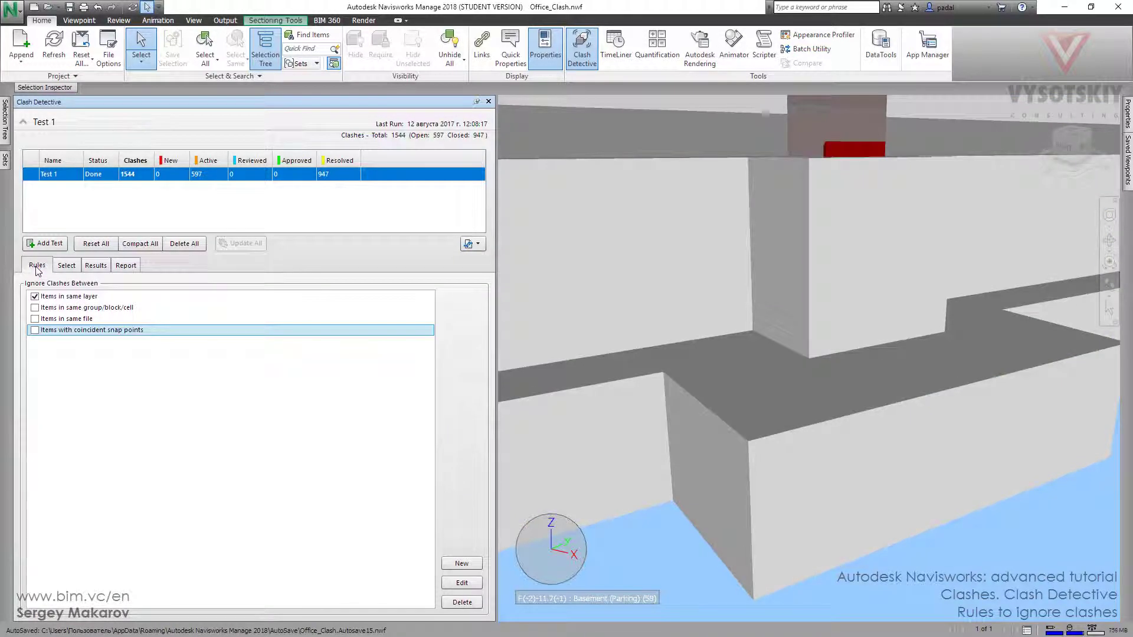
{"action": "left_click", "coordinate": [462, 563]}
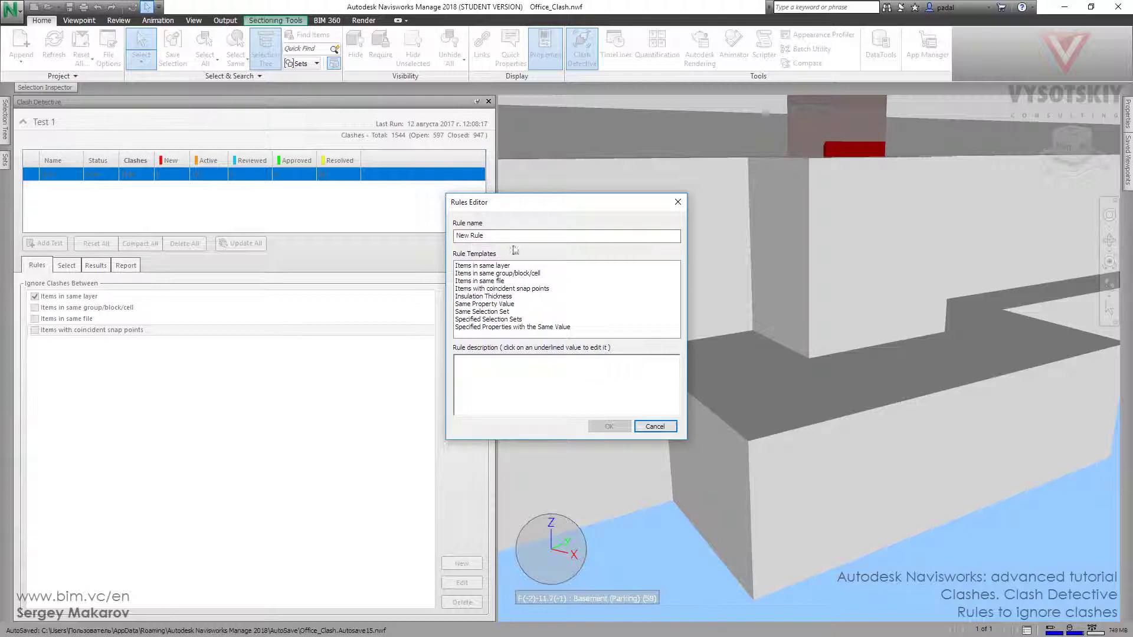
{"action": "left_click", "coordinate": [654, 425]}
- Select a steel column on the facade below the roof and examine its Revit Type properties
{"action": "scroll", "coordinate": [654, 425], "scroll_direction": "up", "scroll_amount": 5}
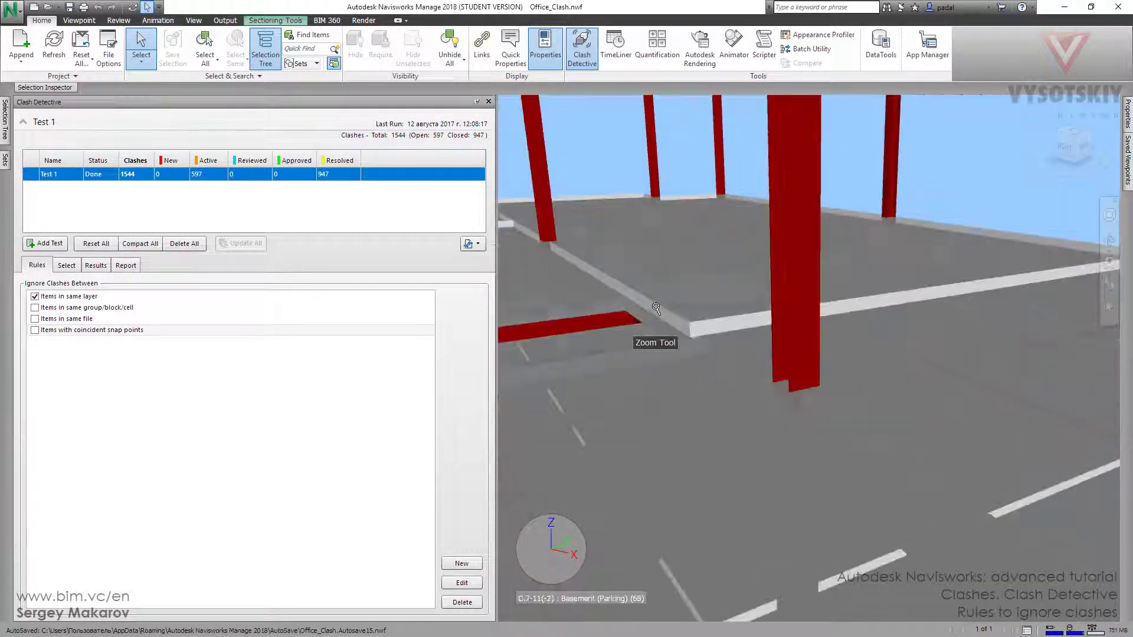
{"action": "scroll", "coordinate": [656, 308], "scroll_direction": "down", "scroll_amount": 6}
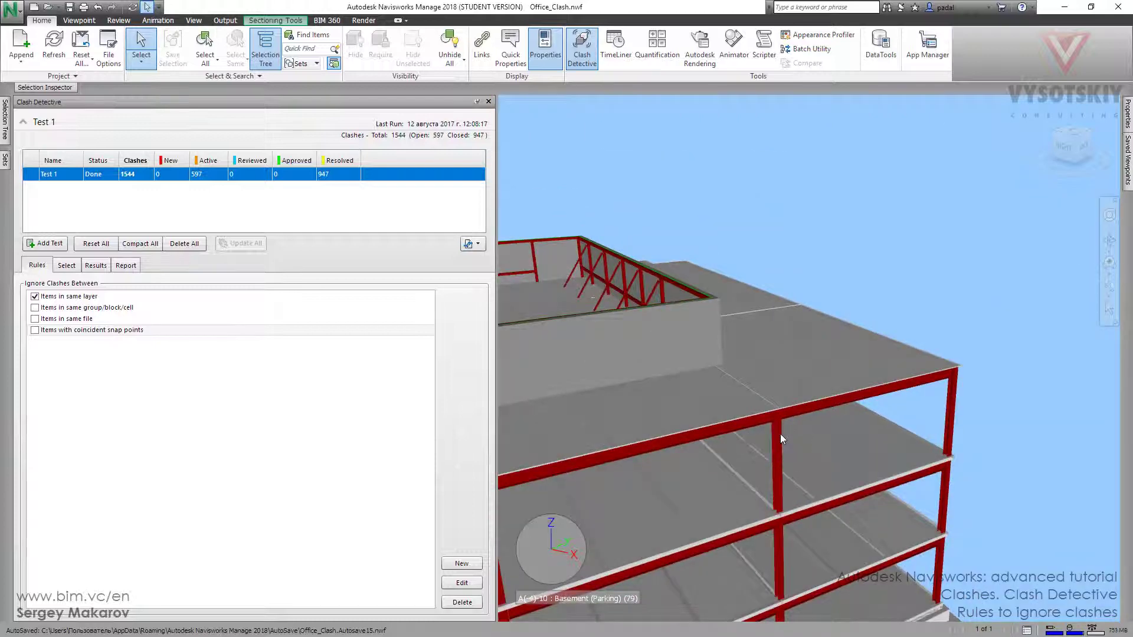
{"action": "left_click", "coordinate": [780, 436]}
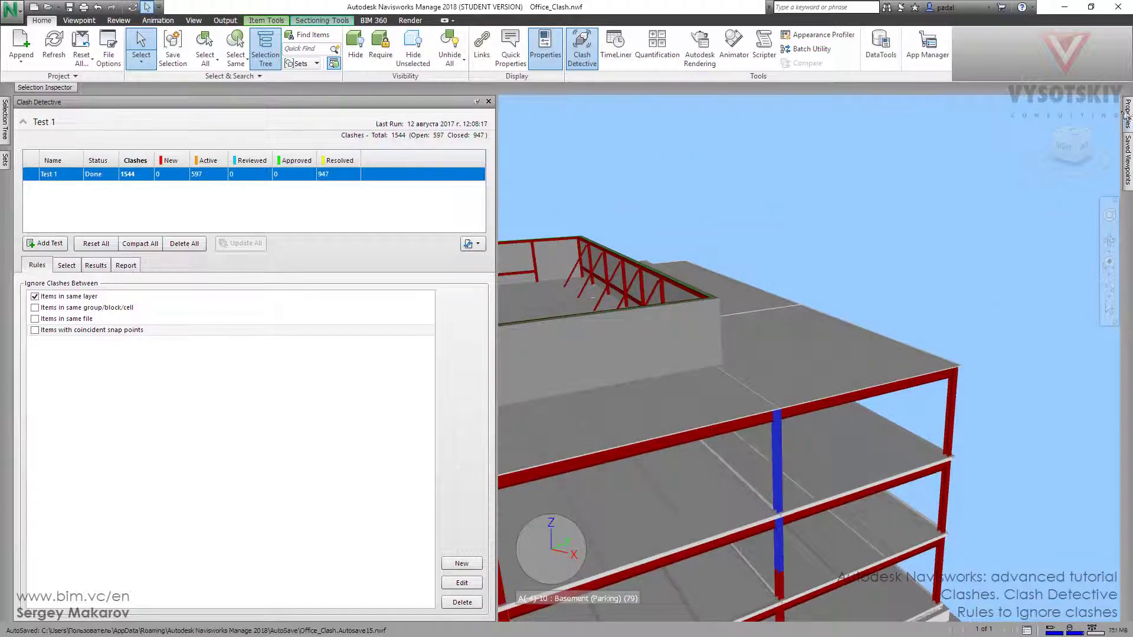
{"action": "mouse_move", "coordinate": [1126, 115]}
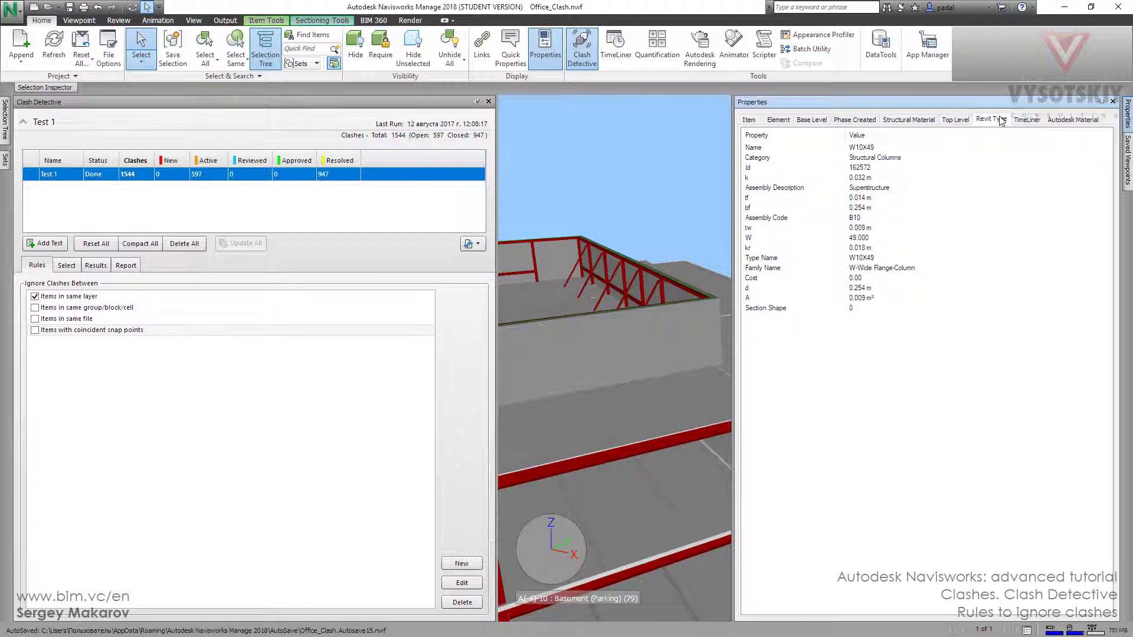
- Start a new ignore rule from the Same Property Value template and set its category to Revit Type
{"action": "left_click", "coordinate": [460, 564]}
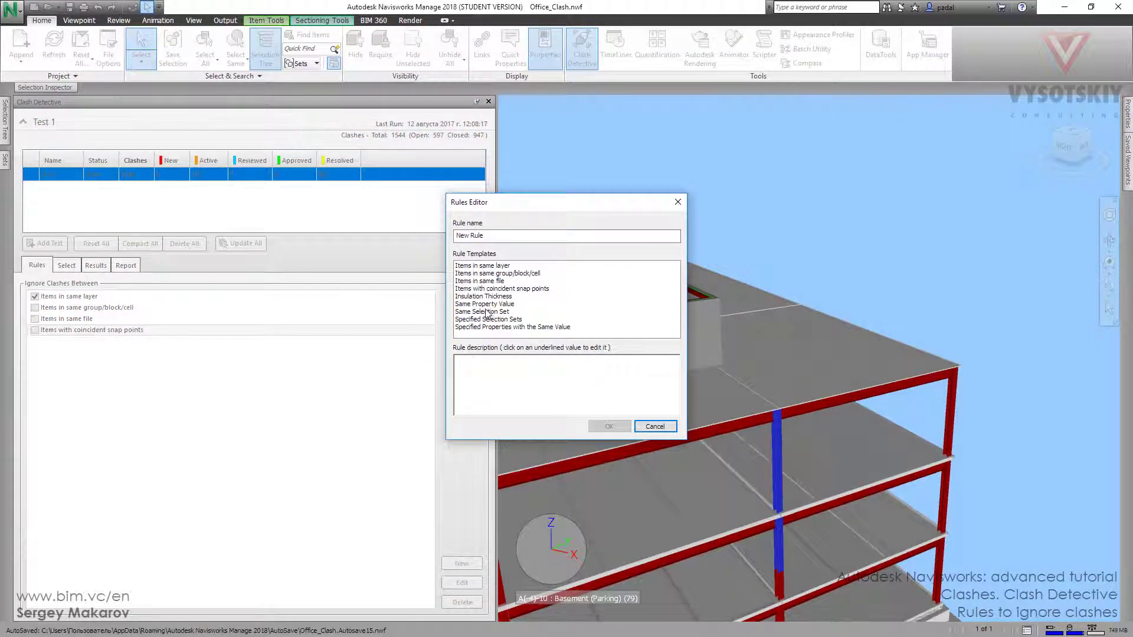
{"action": "left_click", "coordinate": [486, 304]}
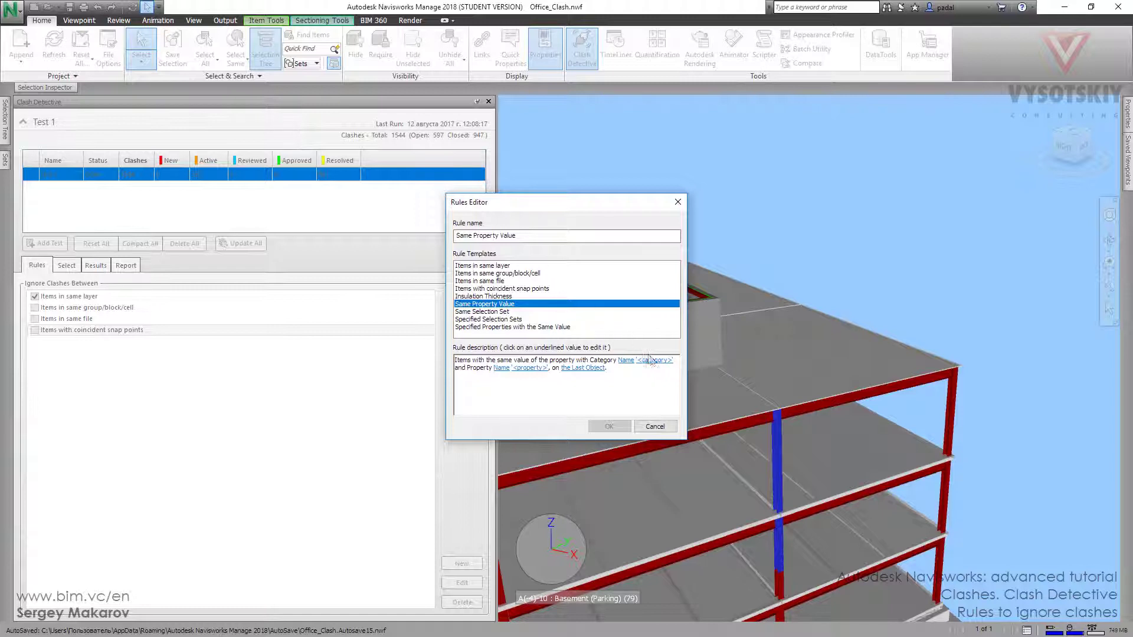
{"action": "left_click", "coordinate": [654, 363]}
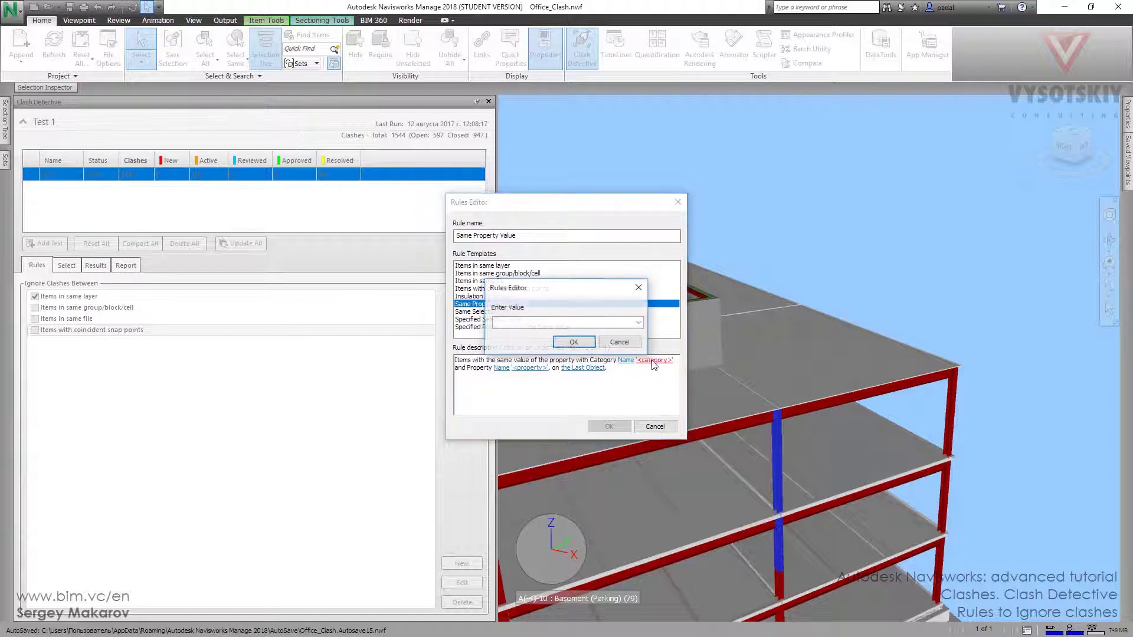
{"action": "left_click", "coordinate": [639, 322]}
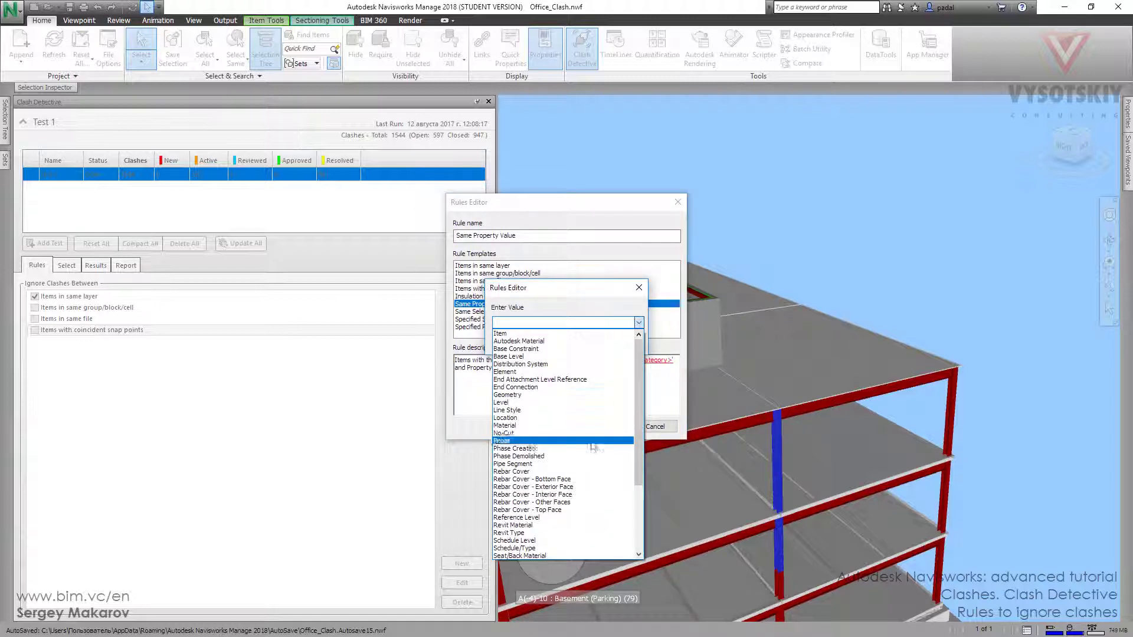
{"action": "left_click", "coordinate": [534, 533]}
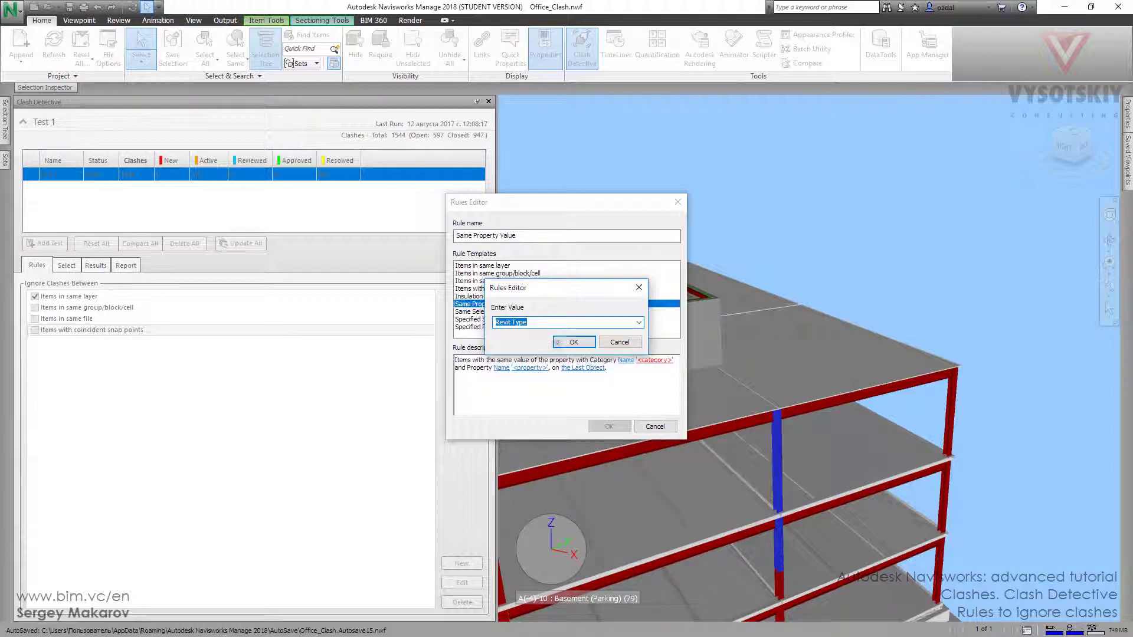
{"action": "left_click", "coordinate": [572, 343]}
- Set the rule's property to Assembly Description
{"action": "left_click", "coordinate": [529, 368]}
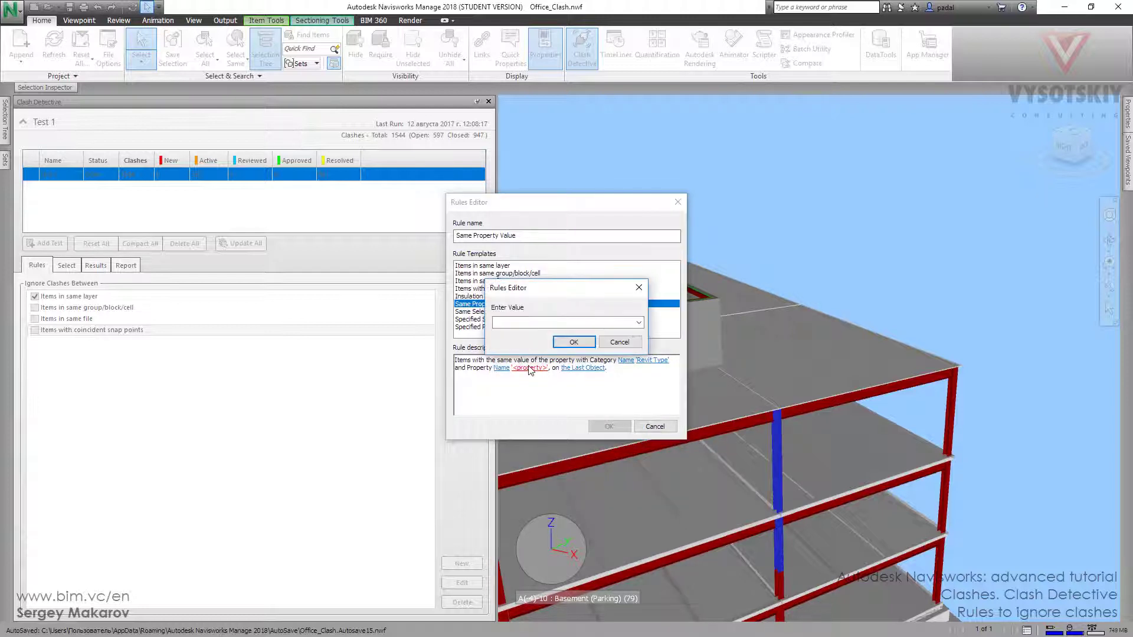
{"action": "left_click", "coordinate": [639, 323]}
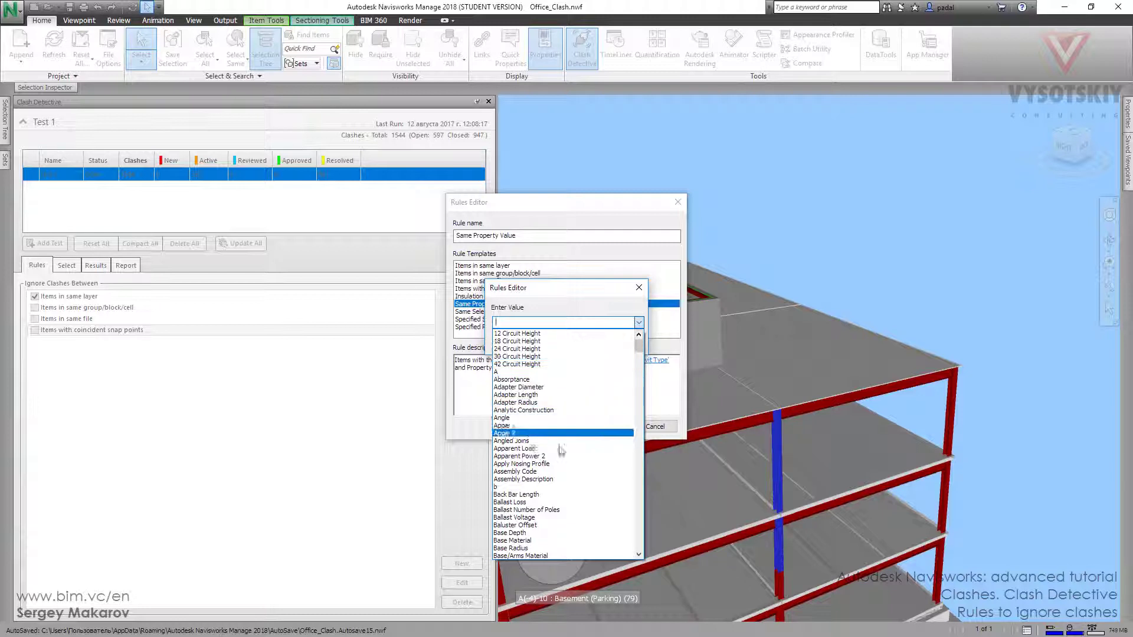
{"action": "left_click", "coordinate": [555, 483]}
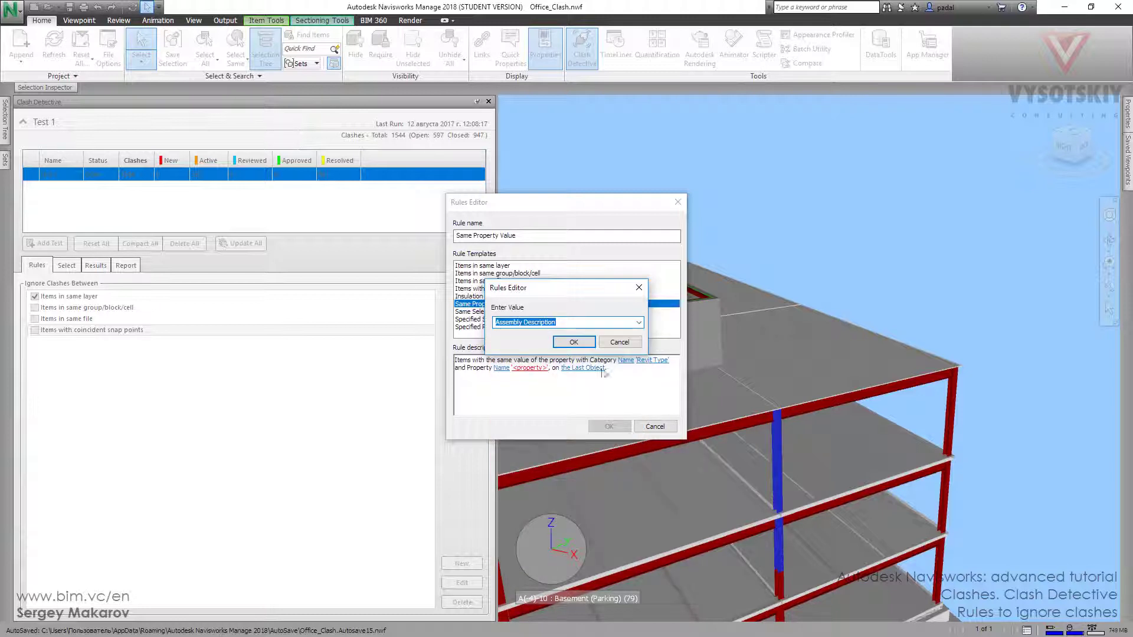
{"action": "left_click", "coordinate": [583, 344]}
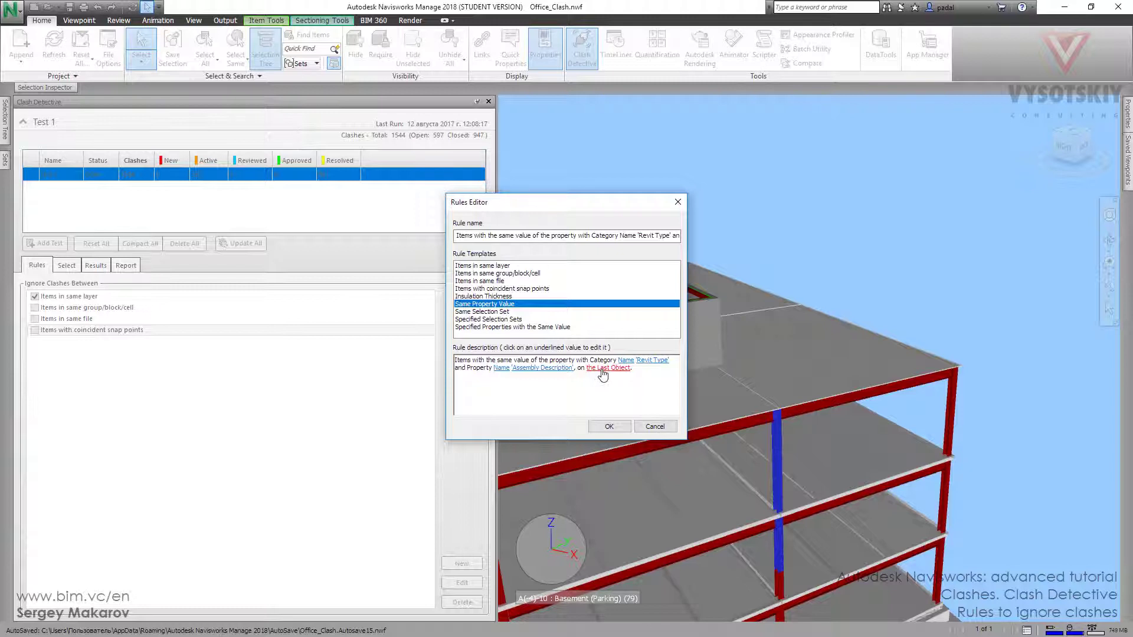
- Keep the rule's comparison level on the Last Object and create the Same Property Value rule
{"action": "left_click", "coordinate": [603, 374]}
{"action": "left_click", "coordinate": [595, 323]}
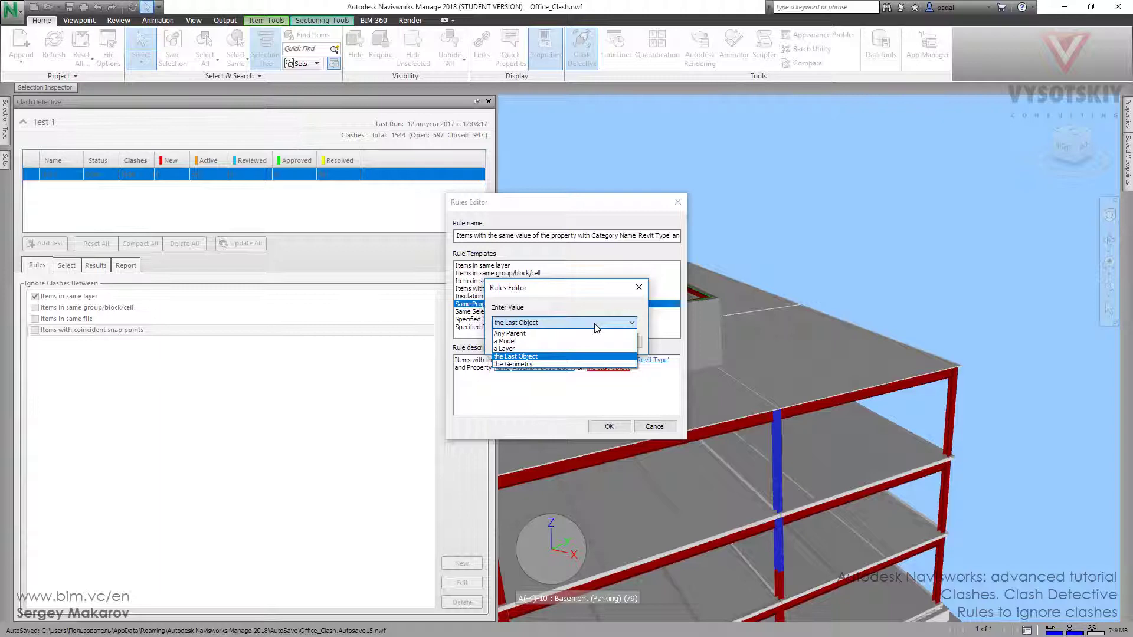
{"action": "left_click", "coordinate": [595, 324]}
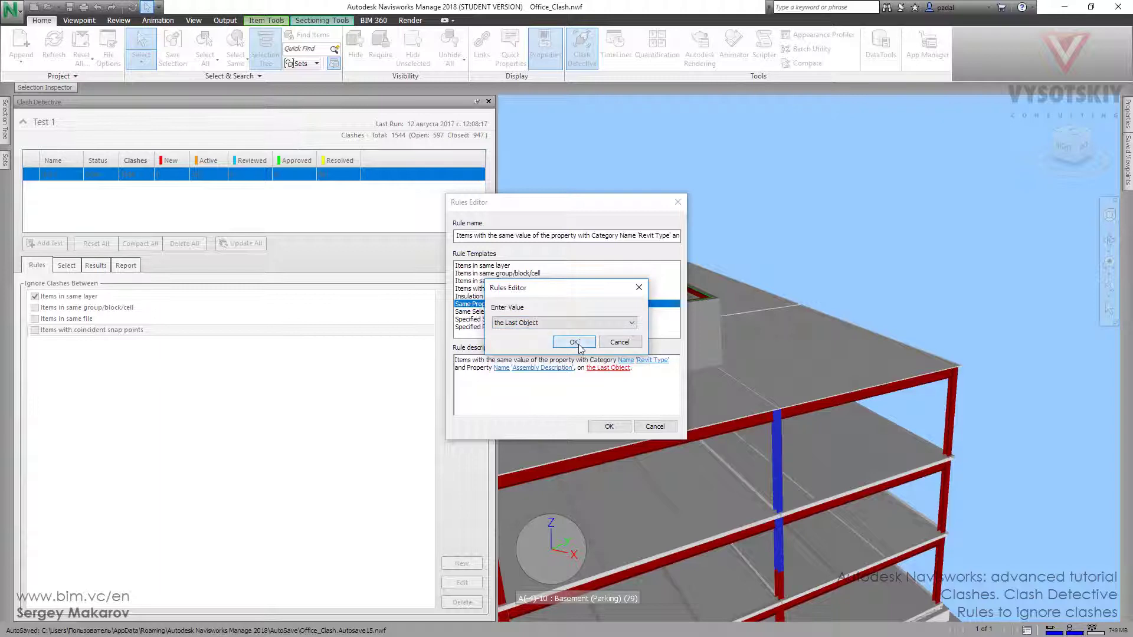
{"action": "left_click", "coordinate": [574, 342]}
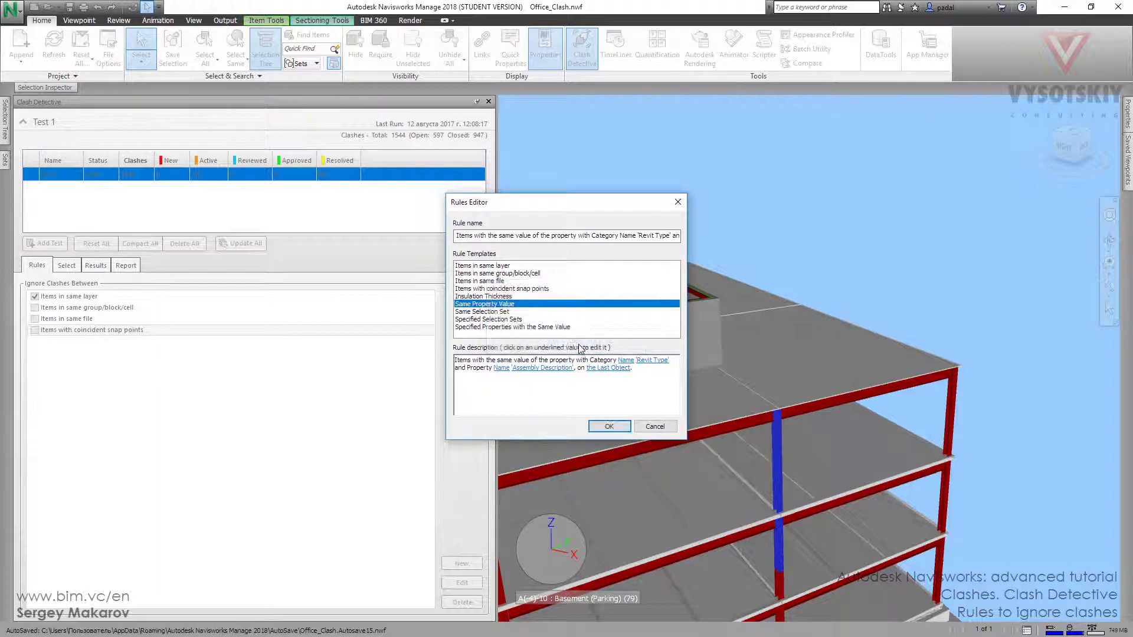
{"action": "left_click", "coordinate": [609, 425]}
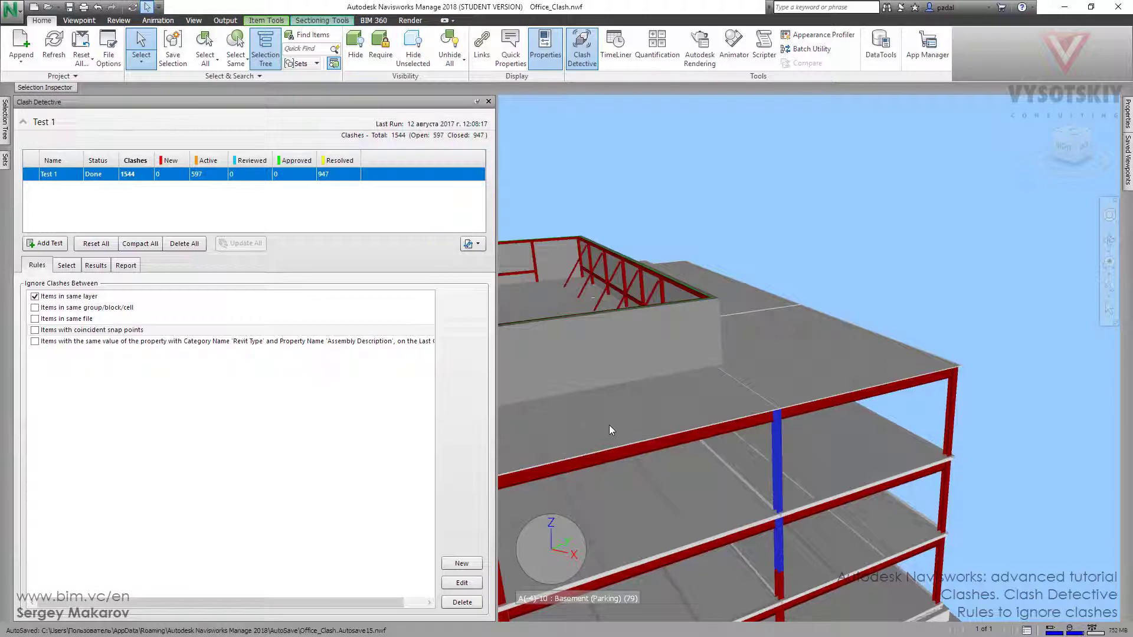
- Turn off the Items in same layer ignore rule and run Test 1 again without any ignore rules
{"action": "left_click", "coordinate": [35, 297]}
{"action": "mouse_move", "coordinate": [32, 175]}
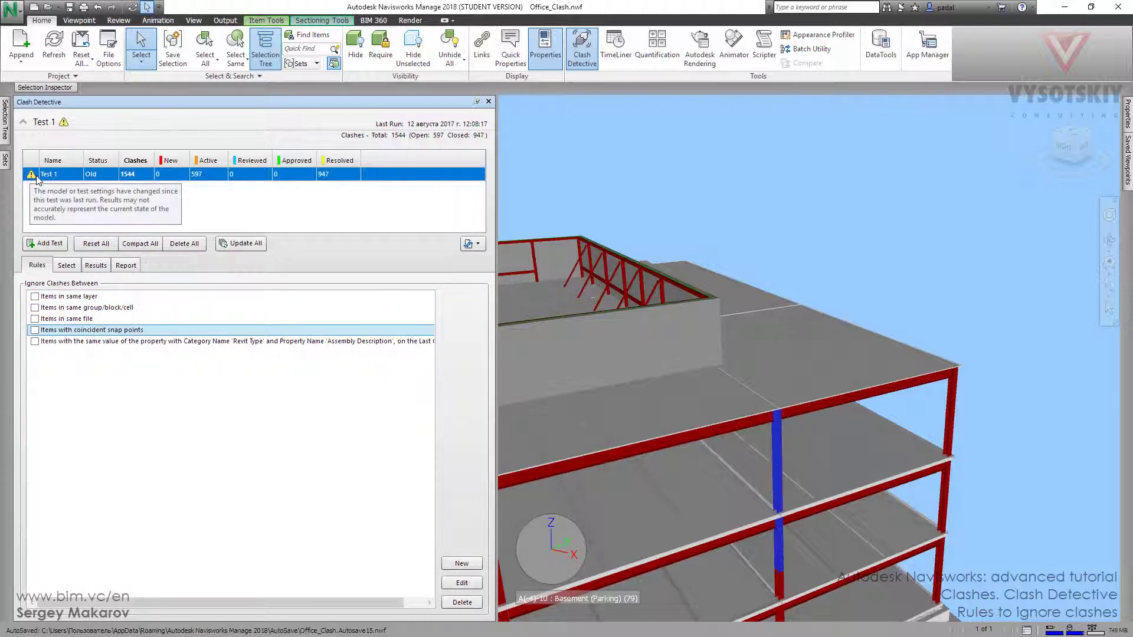
{"action": "right_click", "coordinate": [55, 176]}
{"action": "left_click", "coordinate": [78, 183]}
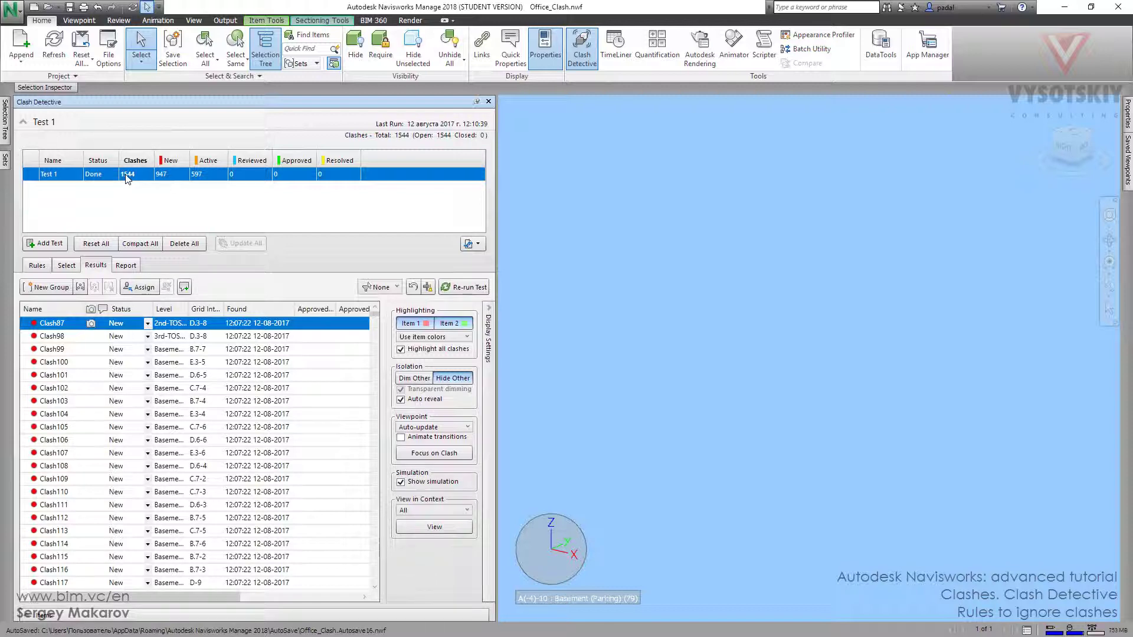
- Enable the custom Revit Type / Assembly Description ignore rule and rerun Test 1
{"action": "left_click", "coordinate": [37, 265]}
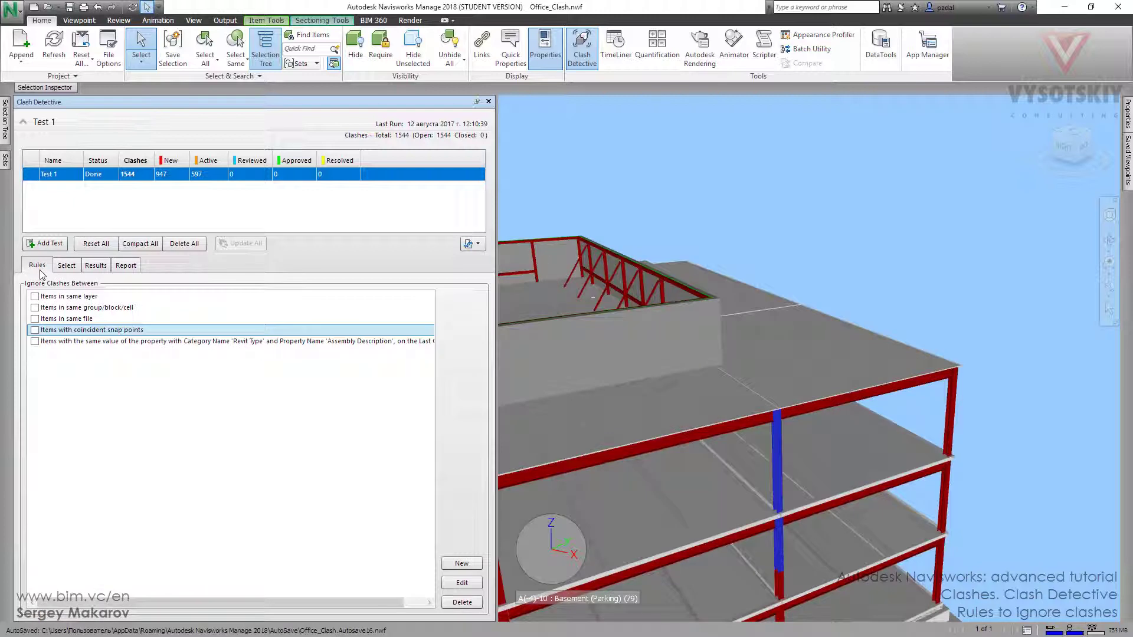
{"action": "left_click", "coordinate": [35, 341]}
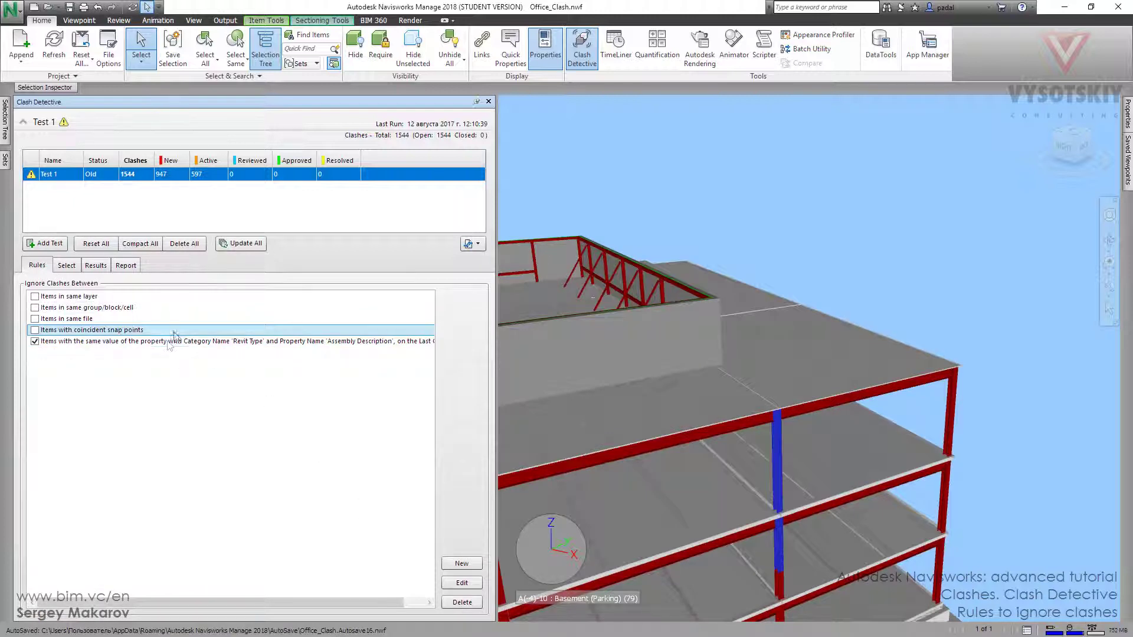
{"action": "right_click", "coordinate": [51, 176]}
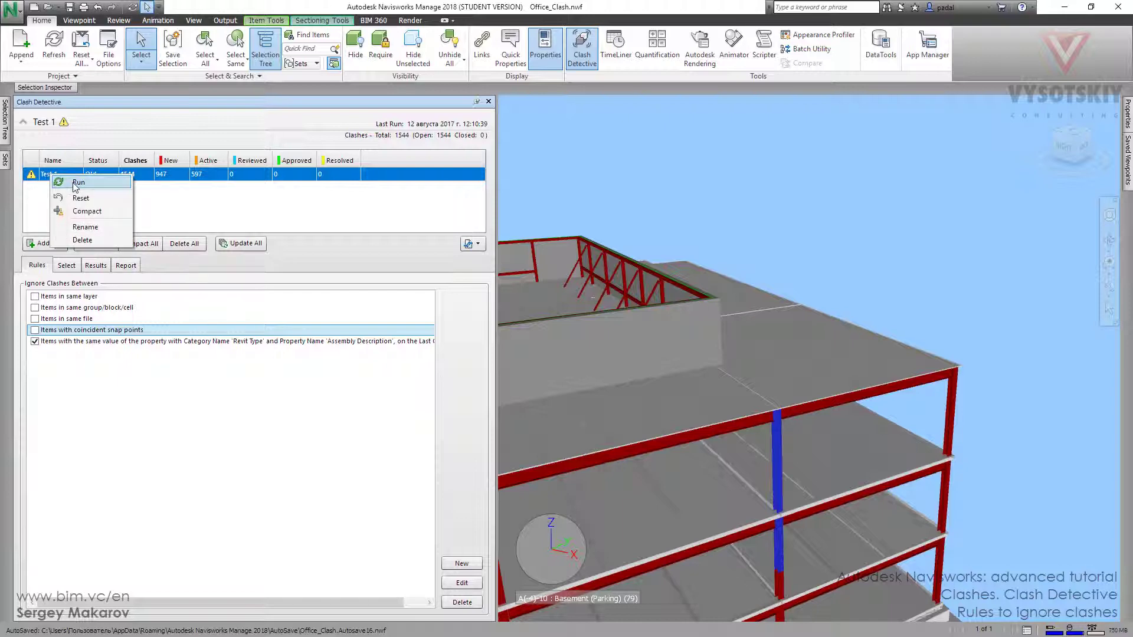
{"action": "left_click", "coordinate": [75, 184]}
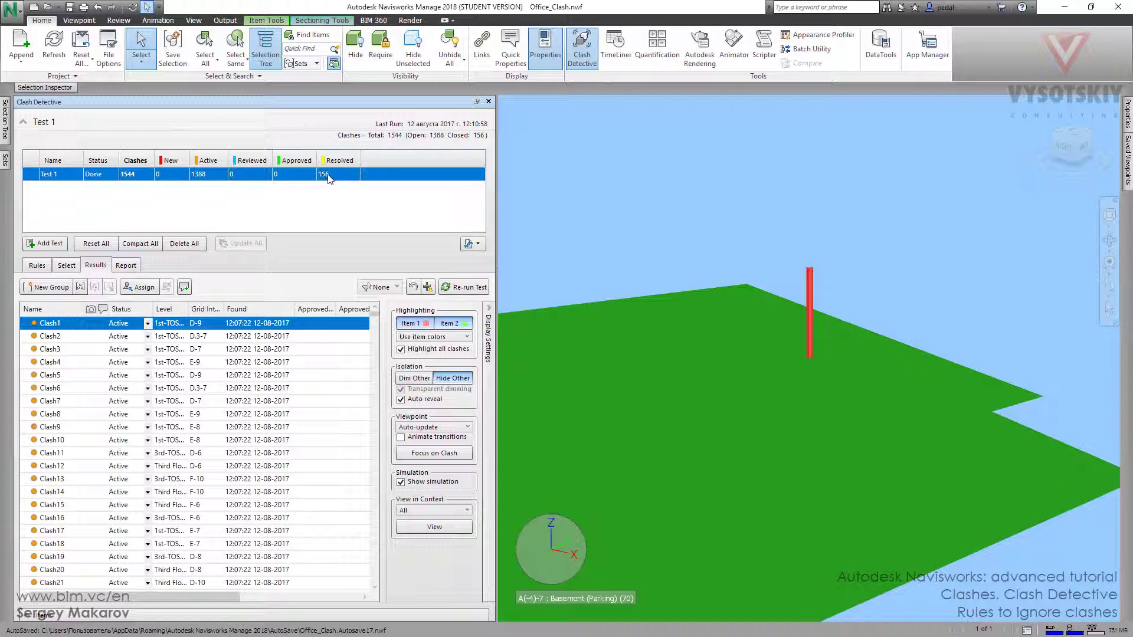
- Examine the resolved clashes Clash1543, Clash1518 and Clash1491 near the end of the results, checking which elements each pair involves
{"action": "left_click_drag", "start_coordinate": [374, 314], "coordinate": [381, 582]}
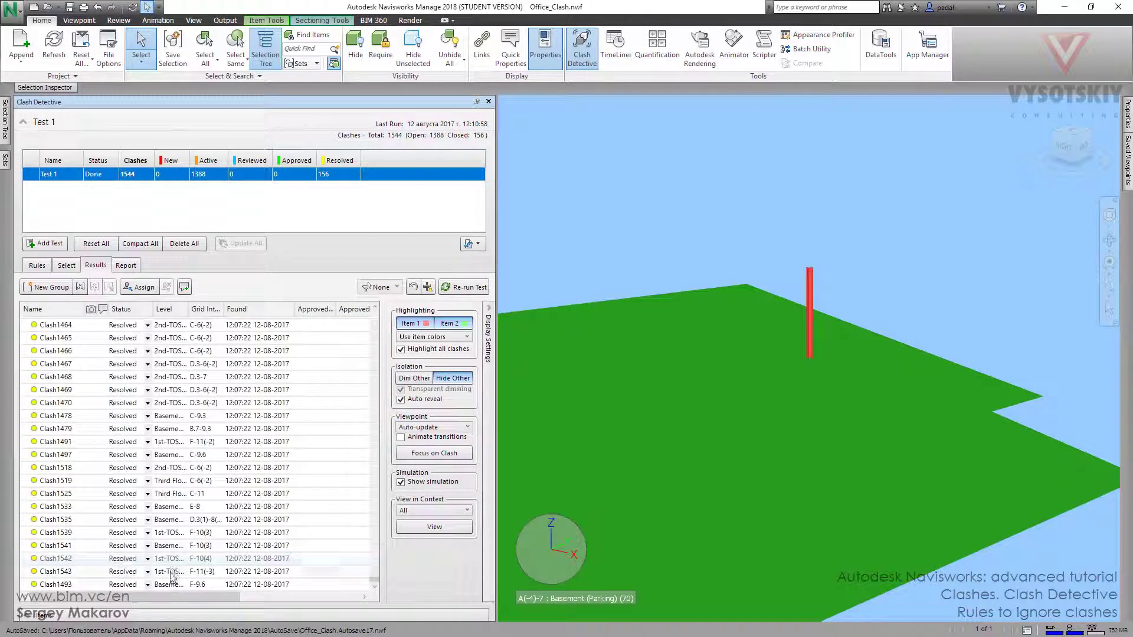
{"action": "left_click", "coordinate": [171, 573]}
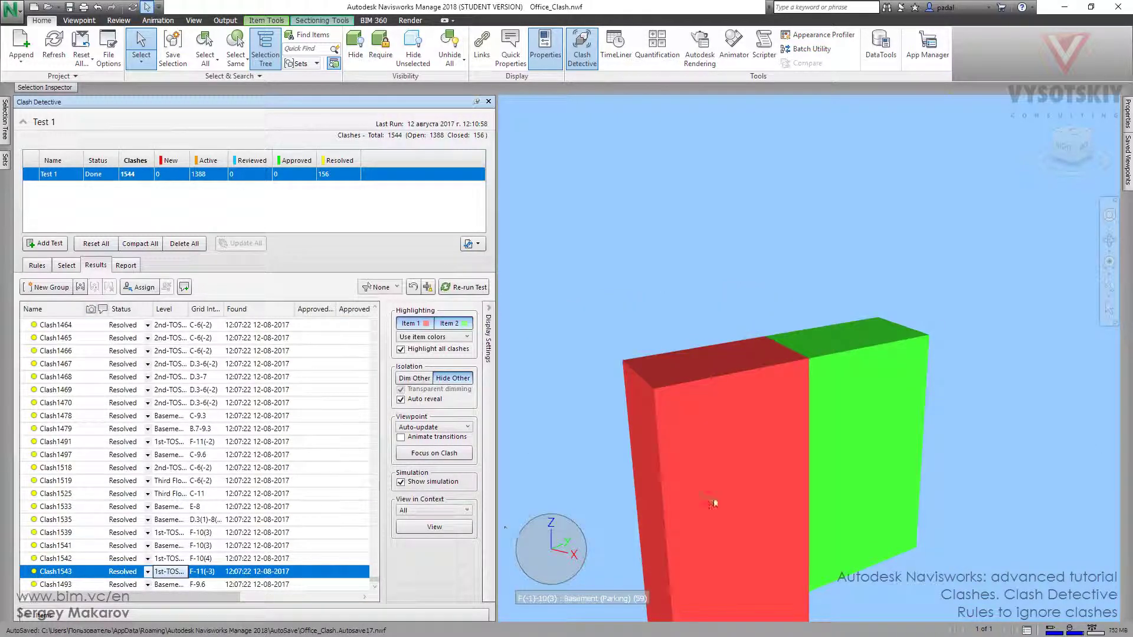
{"action": "left_click", "coordinate": [189, 469]}
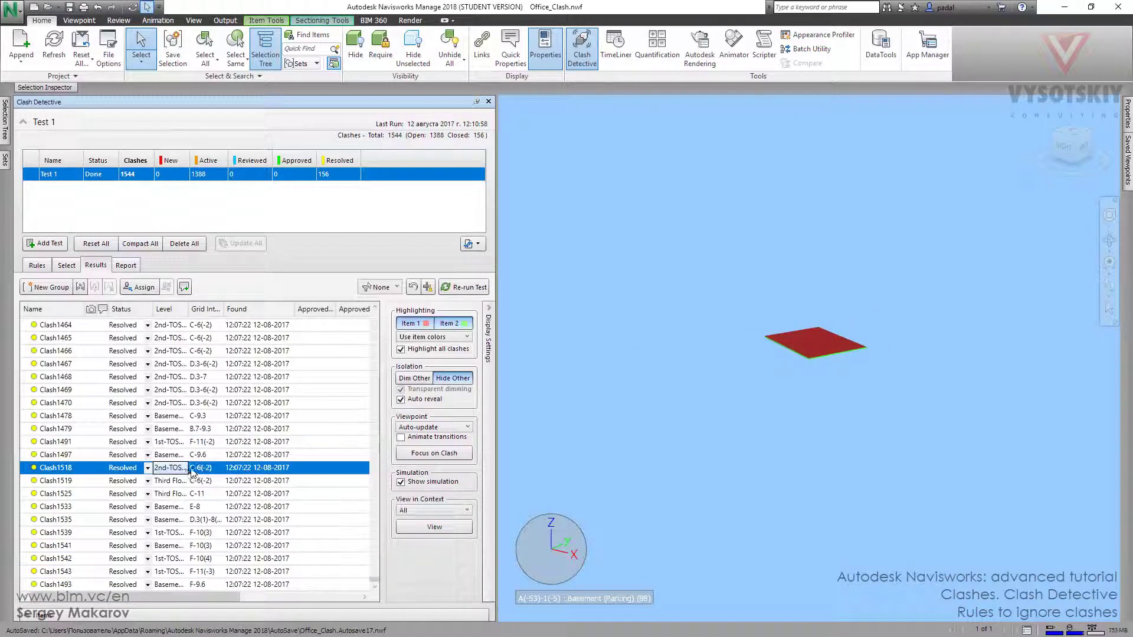
{"action": "scroll", "coordinate": [809, 383], "scroll_direction": "up", "scroll_amount": 5}
{"action": "scroll", "coordinate": [750, 373], "scroll_direction": "up", "scroll_amount": 5}
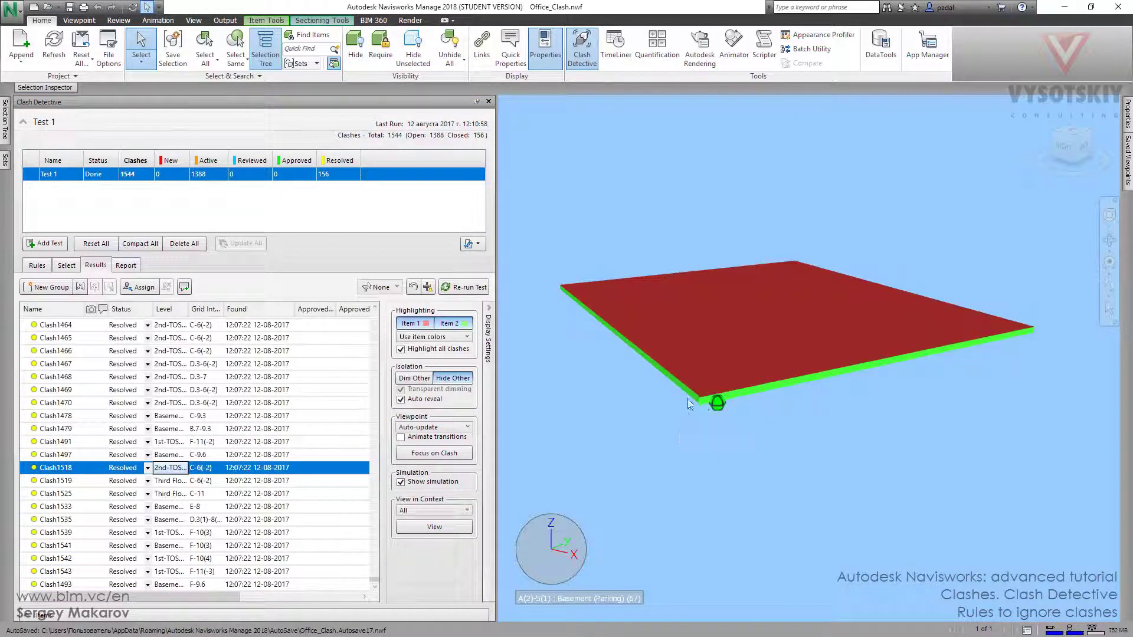
{"action": "left_click", "coordinate": [167, 442]}
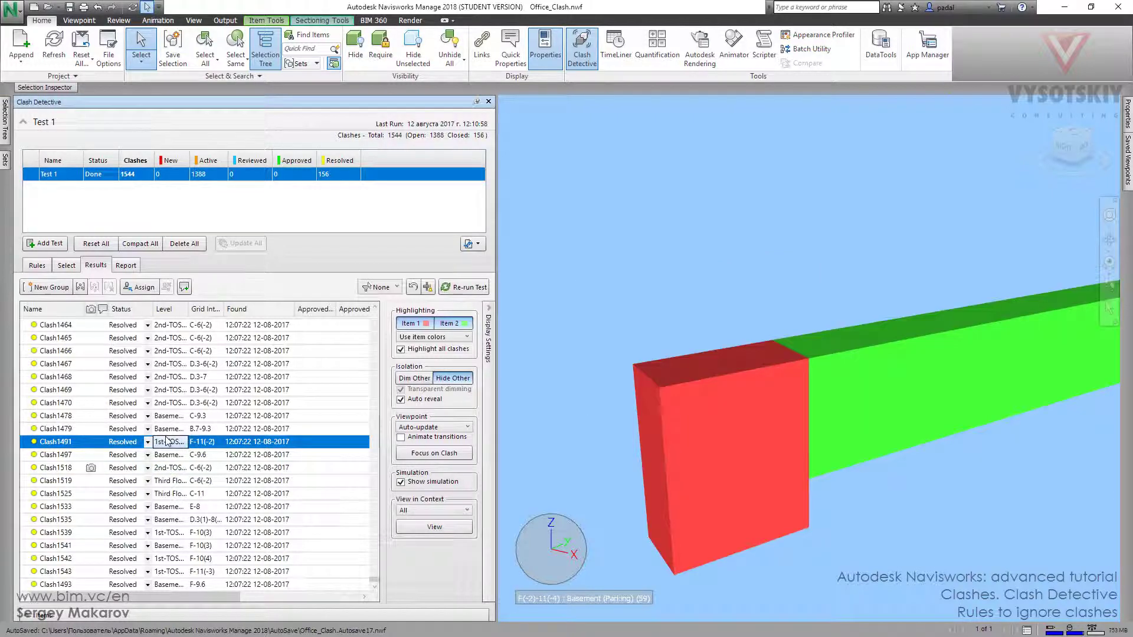
{"action": "scroll", "coordinate": [775, 349], "scroll_direction": "down", "scroll_amount": 5}
{"action": "scroll", "coordinate": [767, 354], "scroll_direction": "down", "scroll_amount": 2}
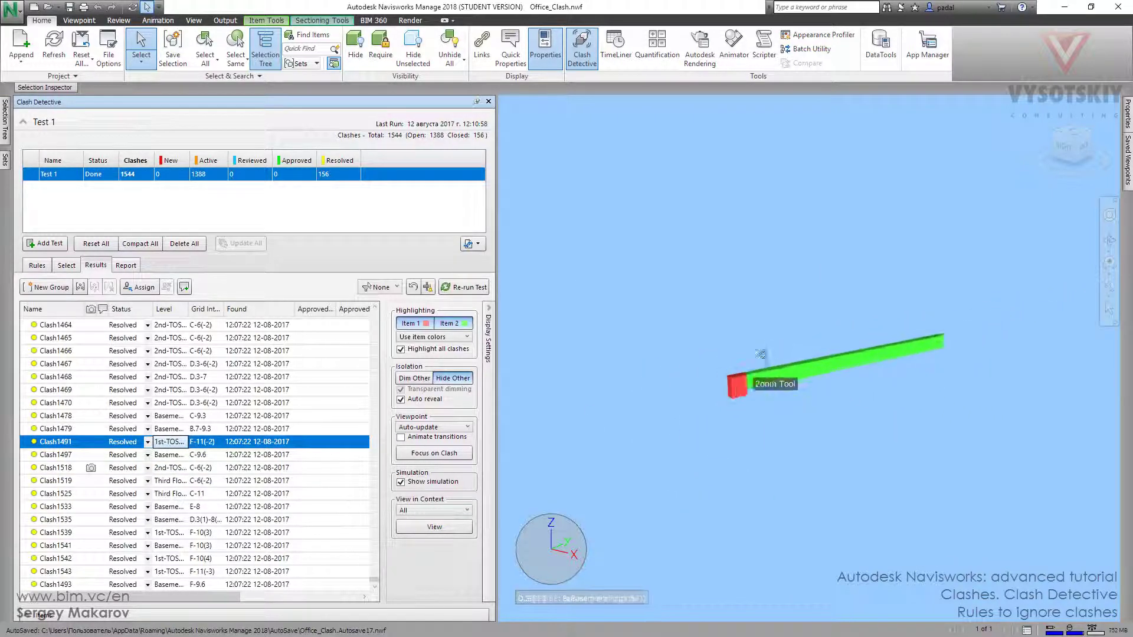
{"action": "scroll", "coordinate": [743, 384], "scroll_direction": "up", "scroll_amount": 2}
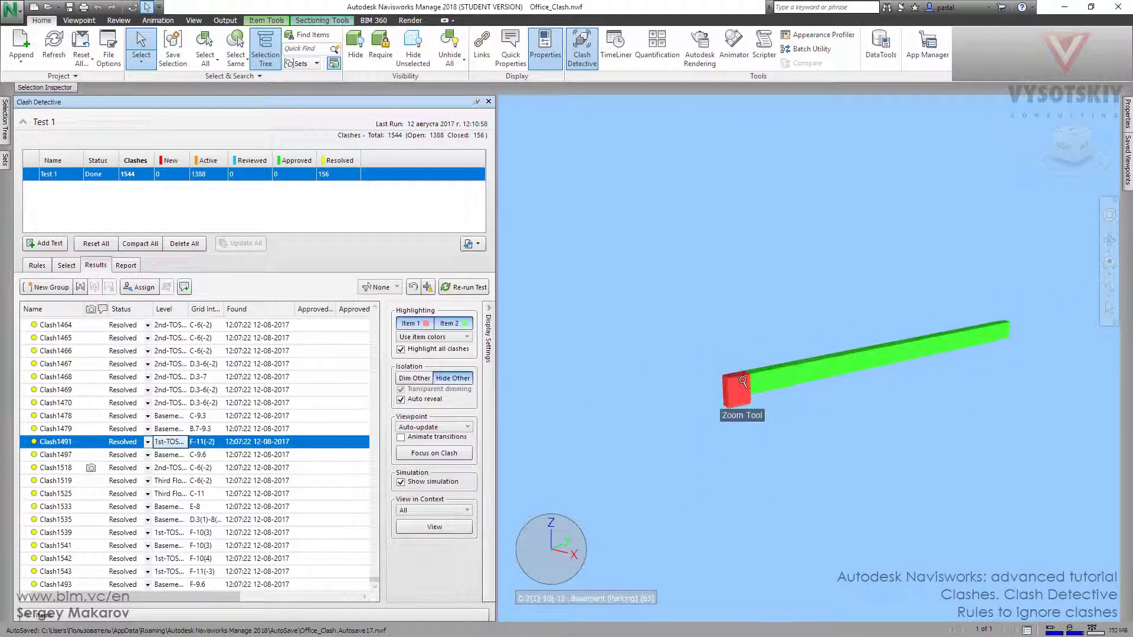
- Inspect further resolved clashes from other parts of the results, Clash1478, Clash178 and Clash1207, and view their element pairs up close
{"action": "left_click", "coordinate": [171, 416]}
{"action": "scroll", "coordinate": [170, 419], "scroll_direction": "up", "scroll_amount": 5}
{"action": "scroll", "coordinate": [169, 419], "scroll_direction": "up", "scroll_amount": 15}
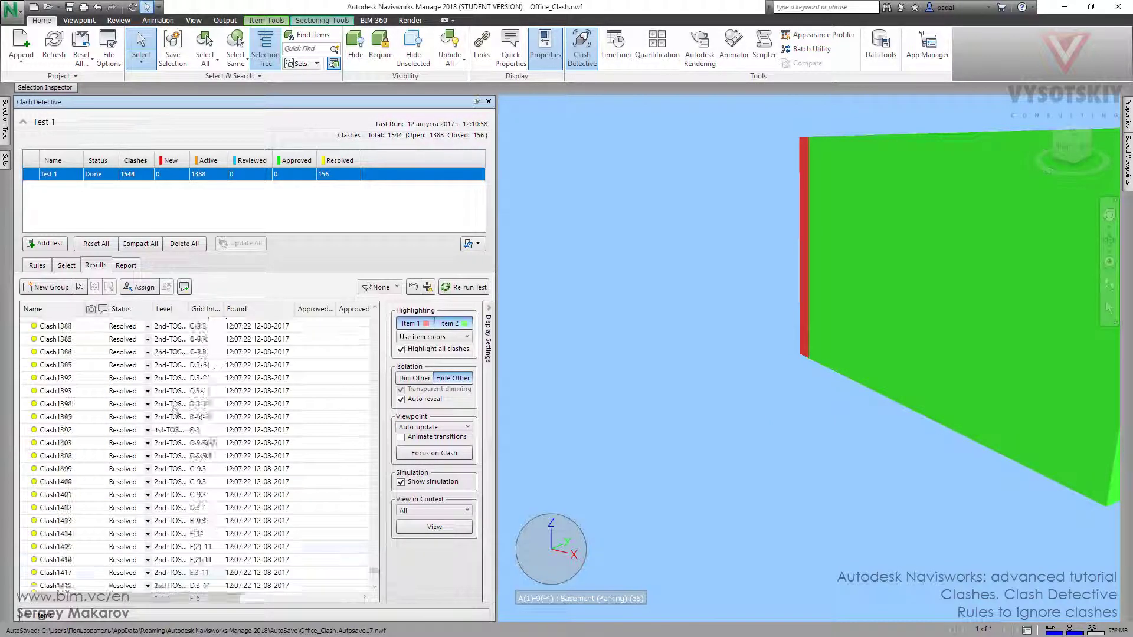
{"action": "scroll", "coordinate": [173, 408], "scroll_direction": "up", "scroll_amount": 5}
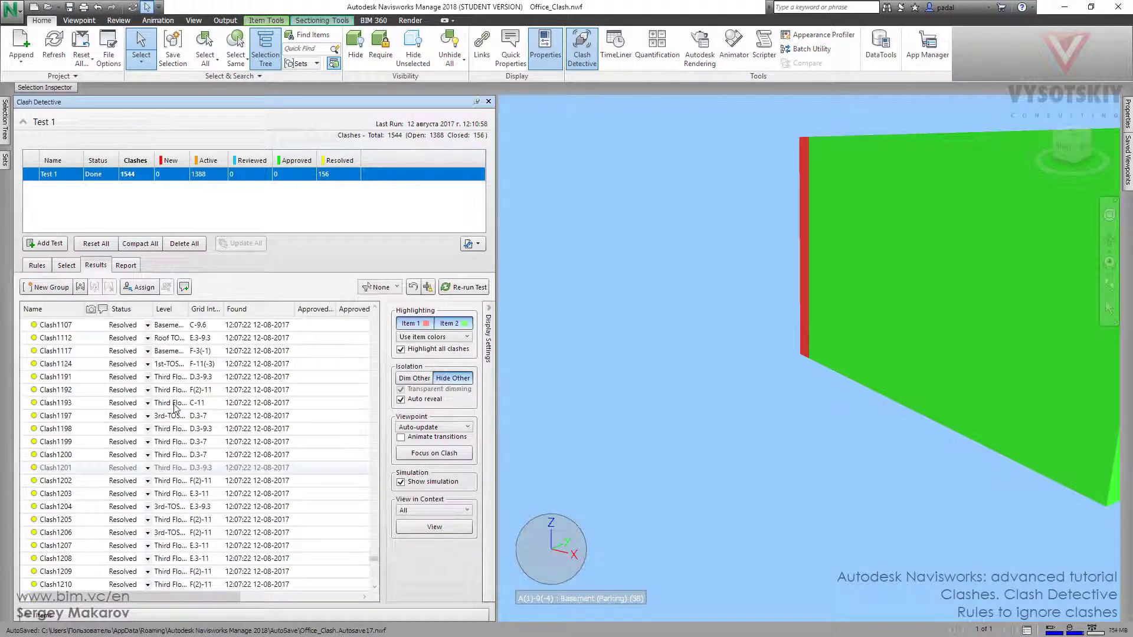
{"action": "left_click", "coordinate": [173, 428]}
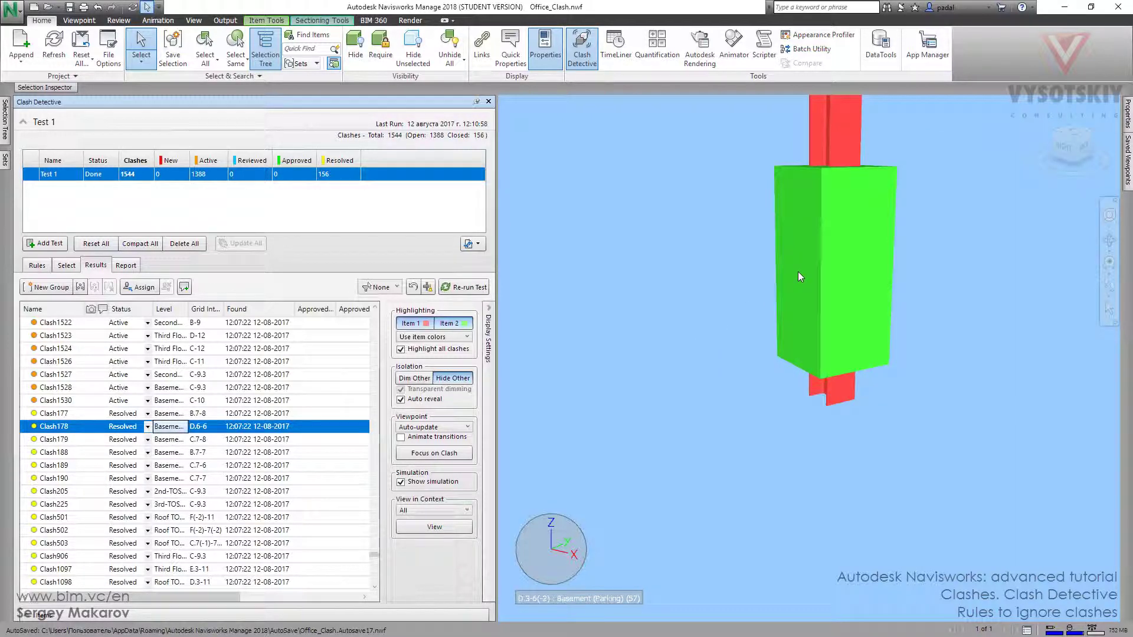
{"action": "scroll", "coordinate": [178, 472], "scroll_direction": "down", "scroll_amount": 8}
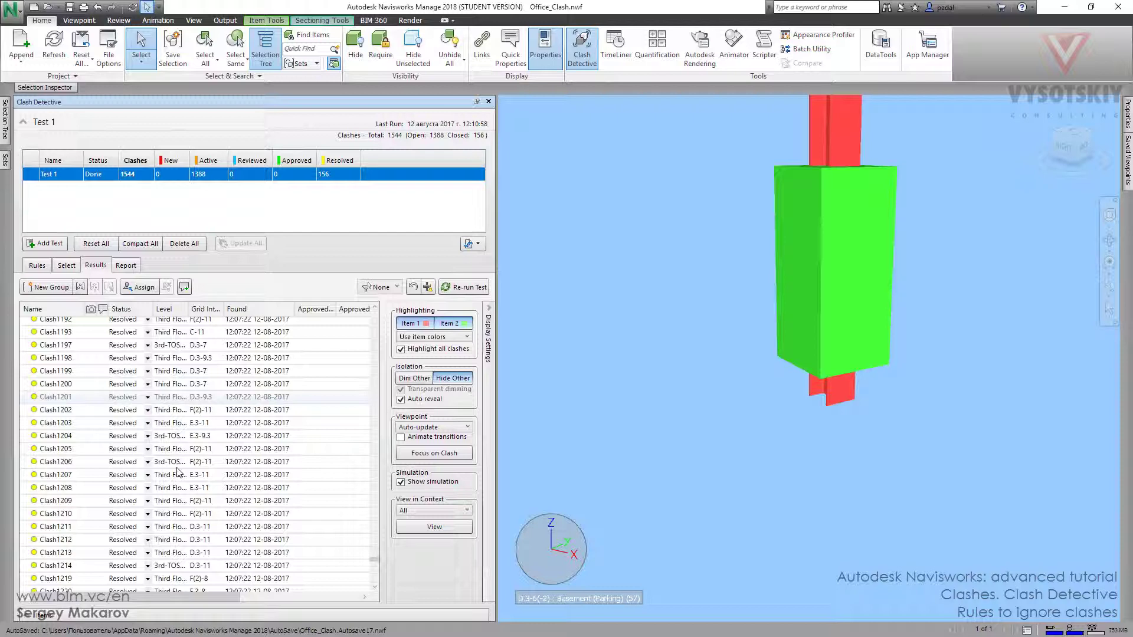
{"action": "left_click", "coordinate": [178, 474]}
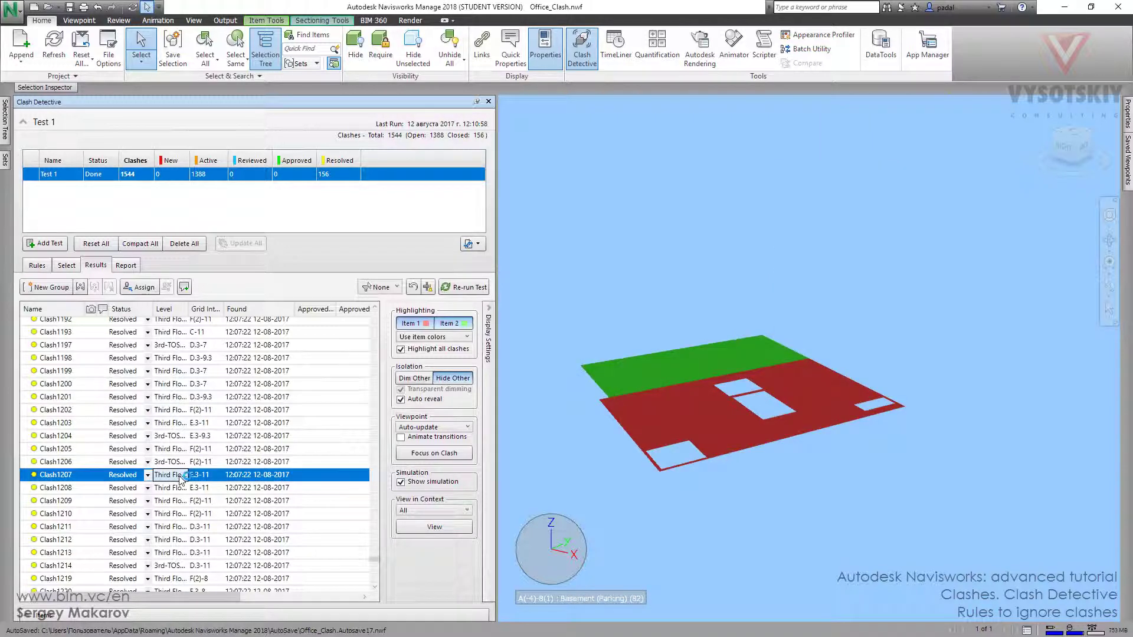
{"action": "scroll", "coordinate": [605, 382], "scroll_direction": "up", "scroll_amount": 2}
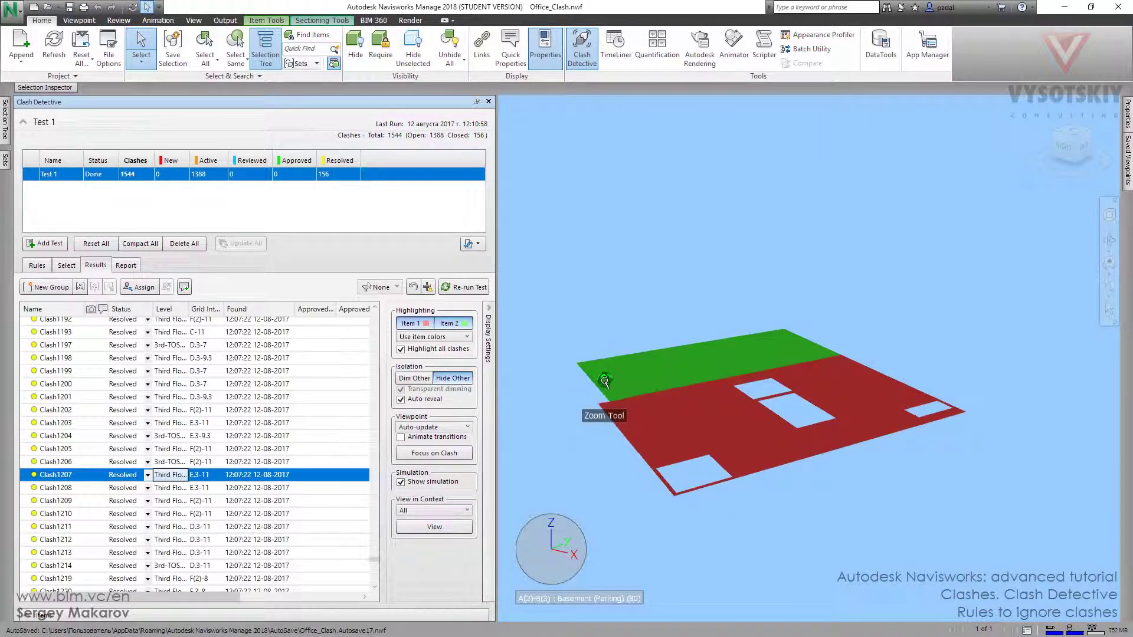
{"action": "scroll", "coordinate": [605, 382], "scroll_direction": "up", "scroll_amount": 5}
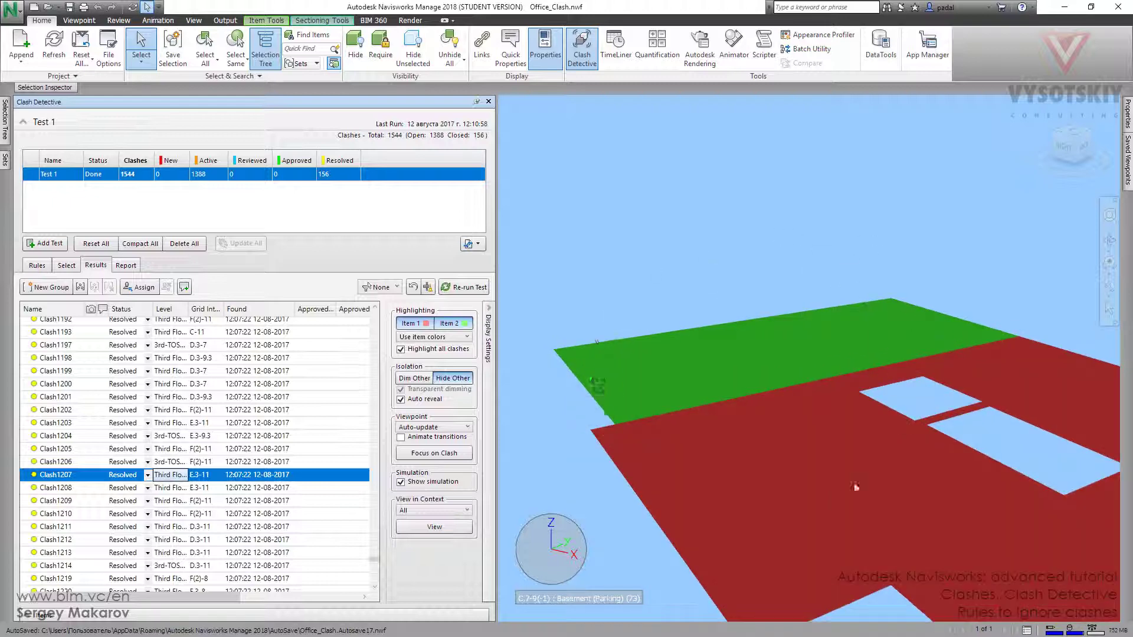